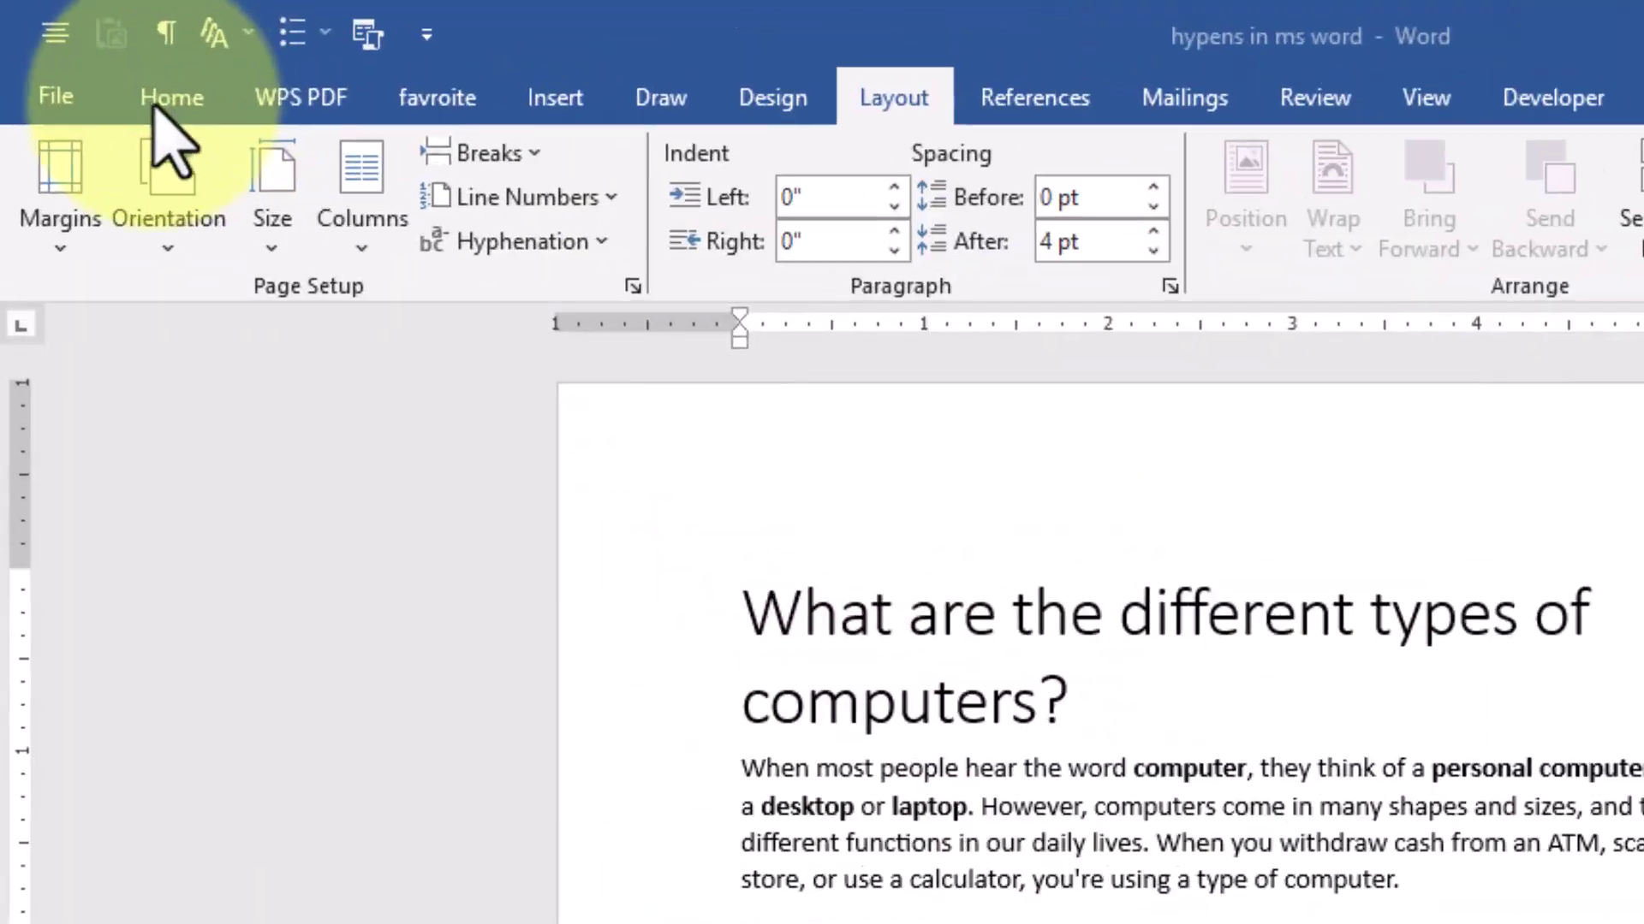
# Turn off automatic hyphenation, start Manual hyphenation, and accept the desk-top break.
pyautogui.click(514, 244)
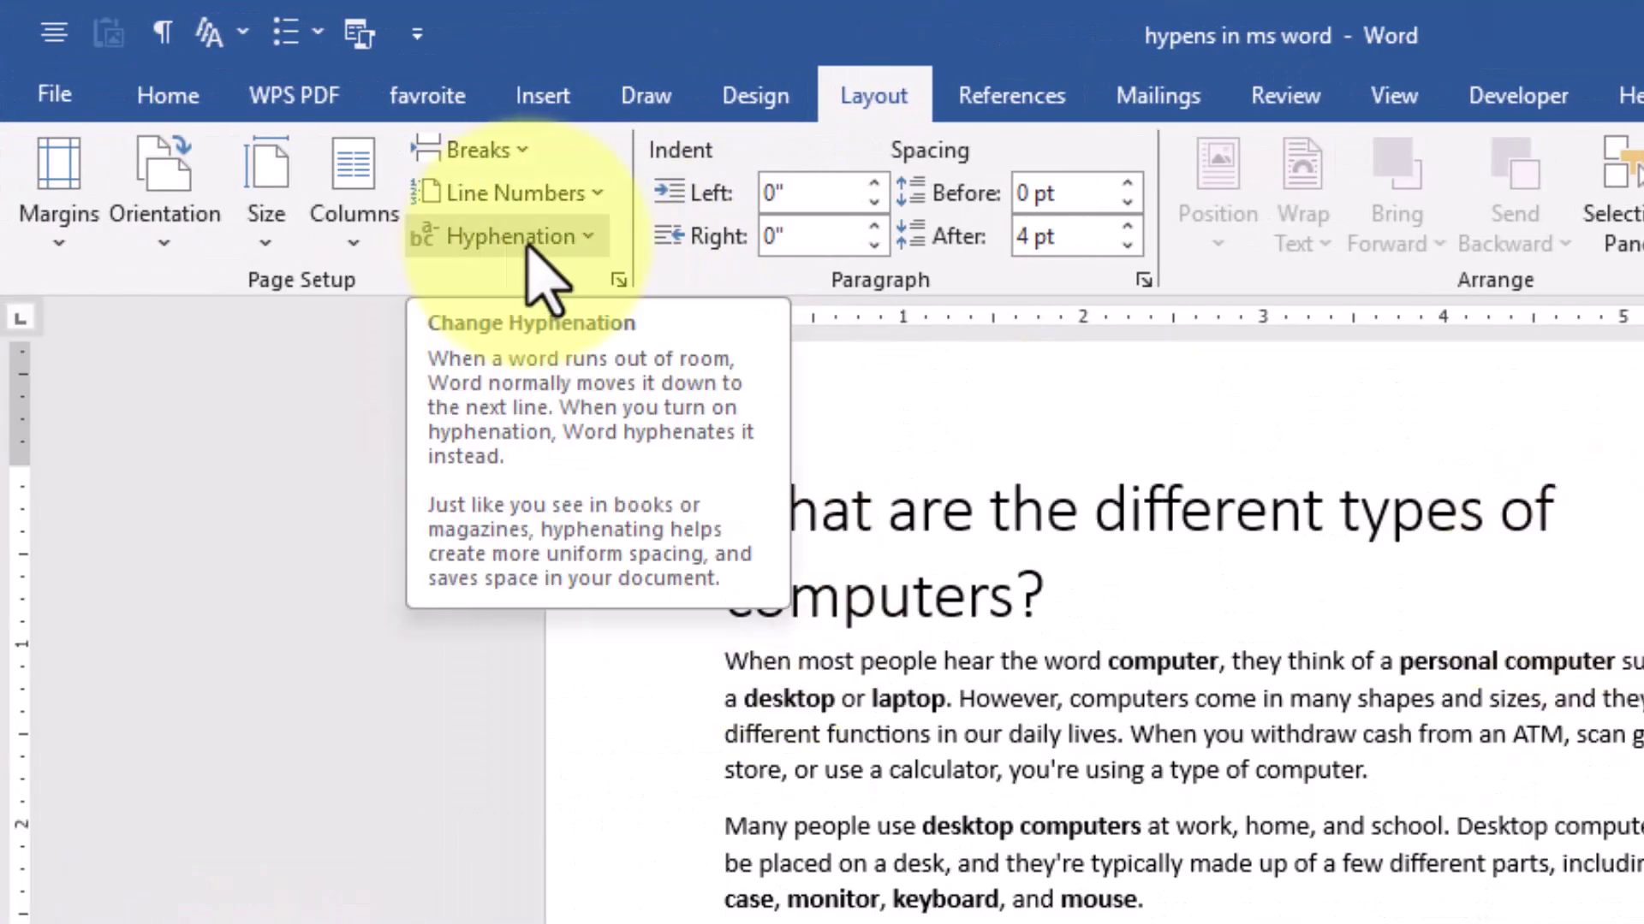
pyautogui.click(526, 247)
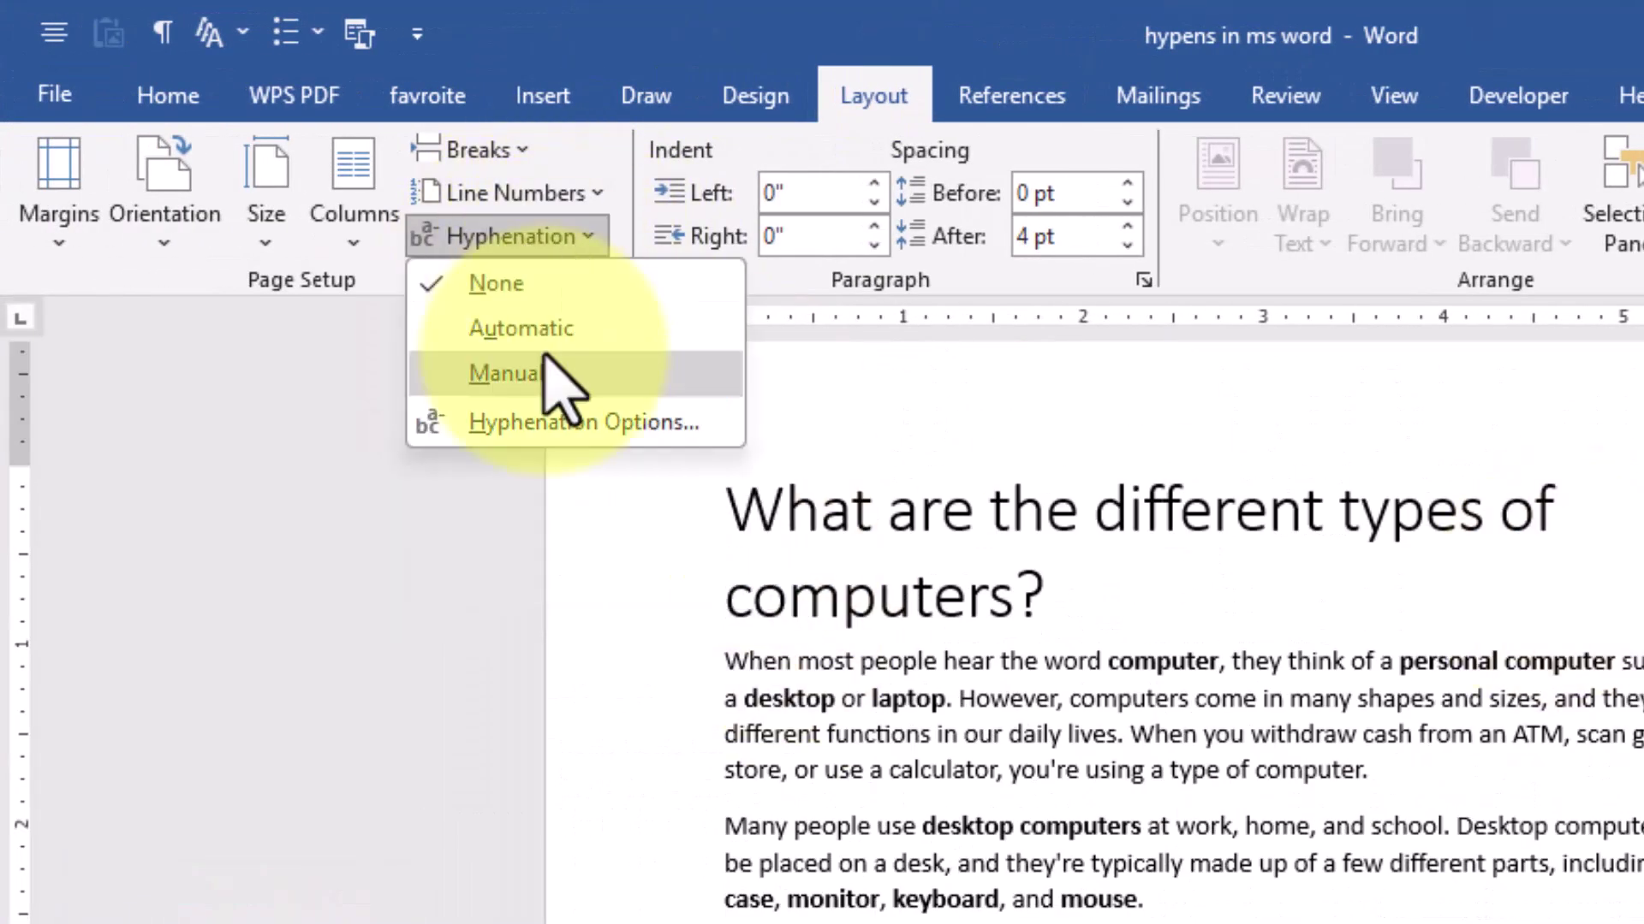
pyautogui.click(552, 371)
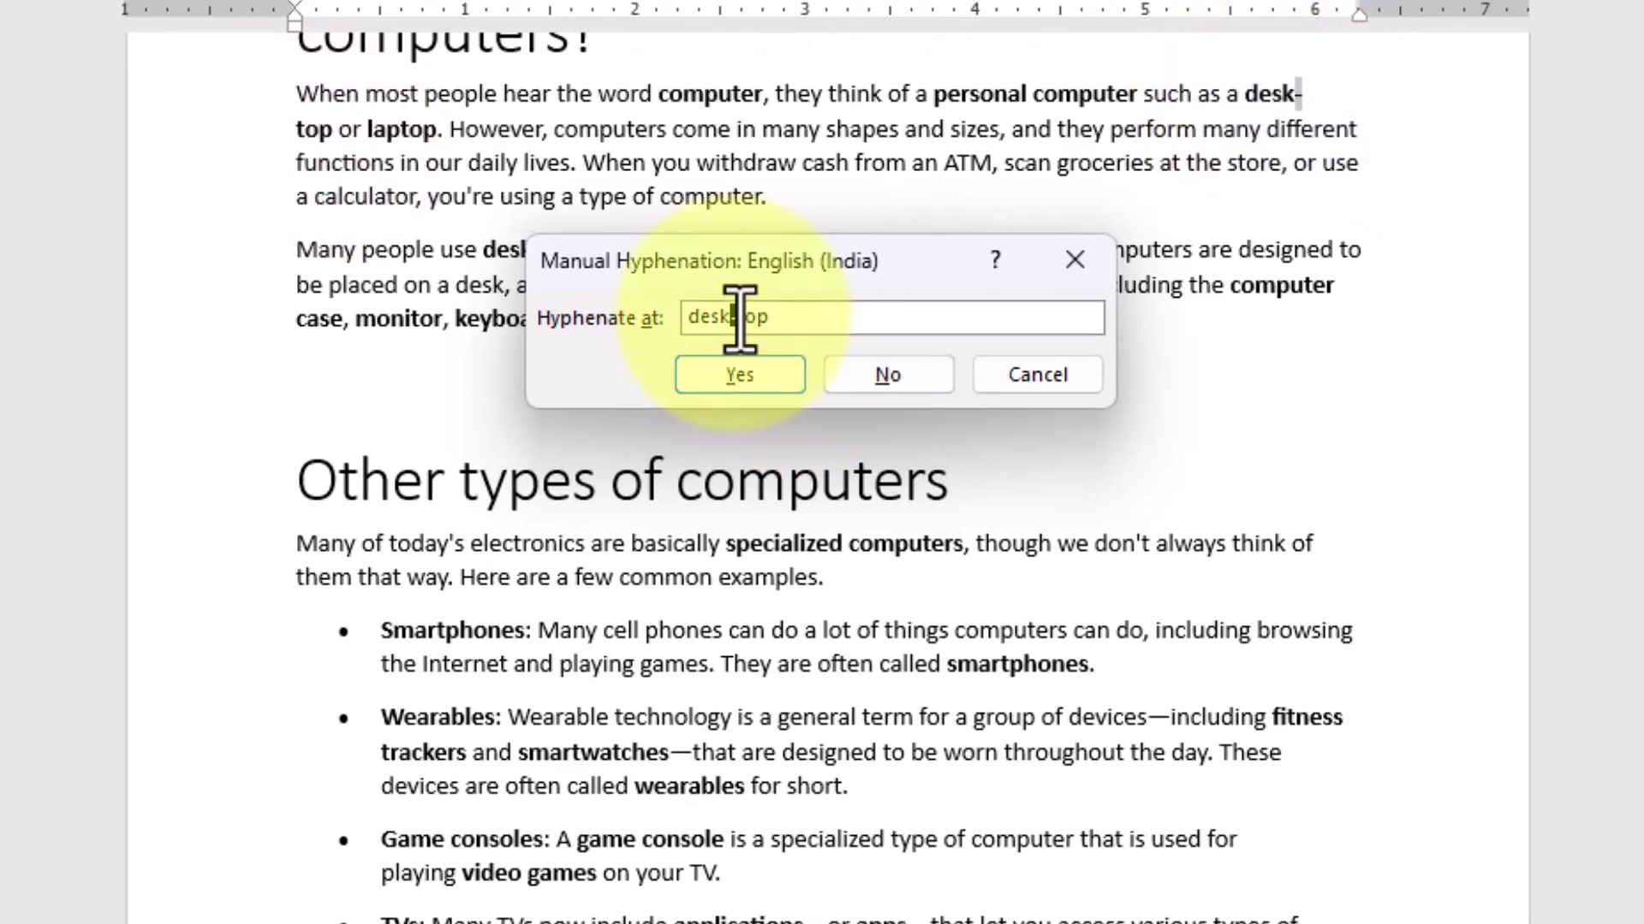
pyautogui.click(734, 375)
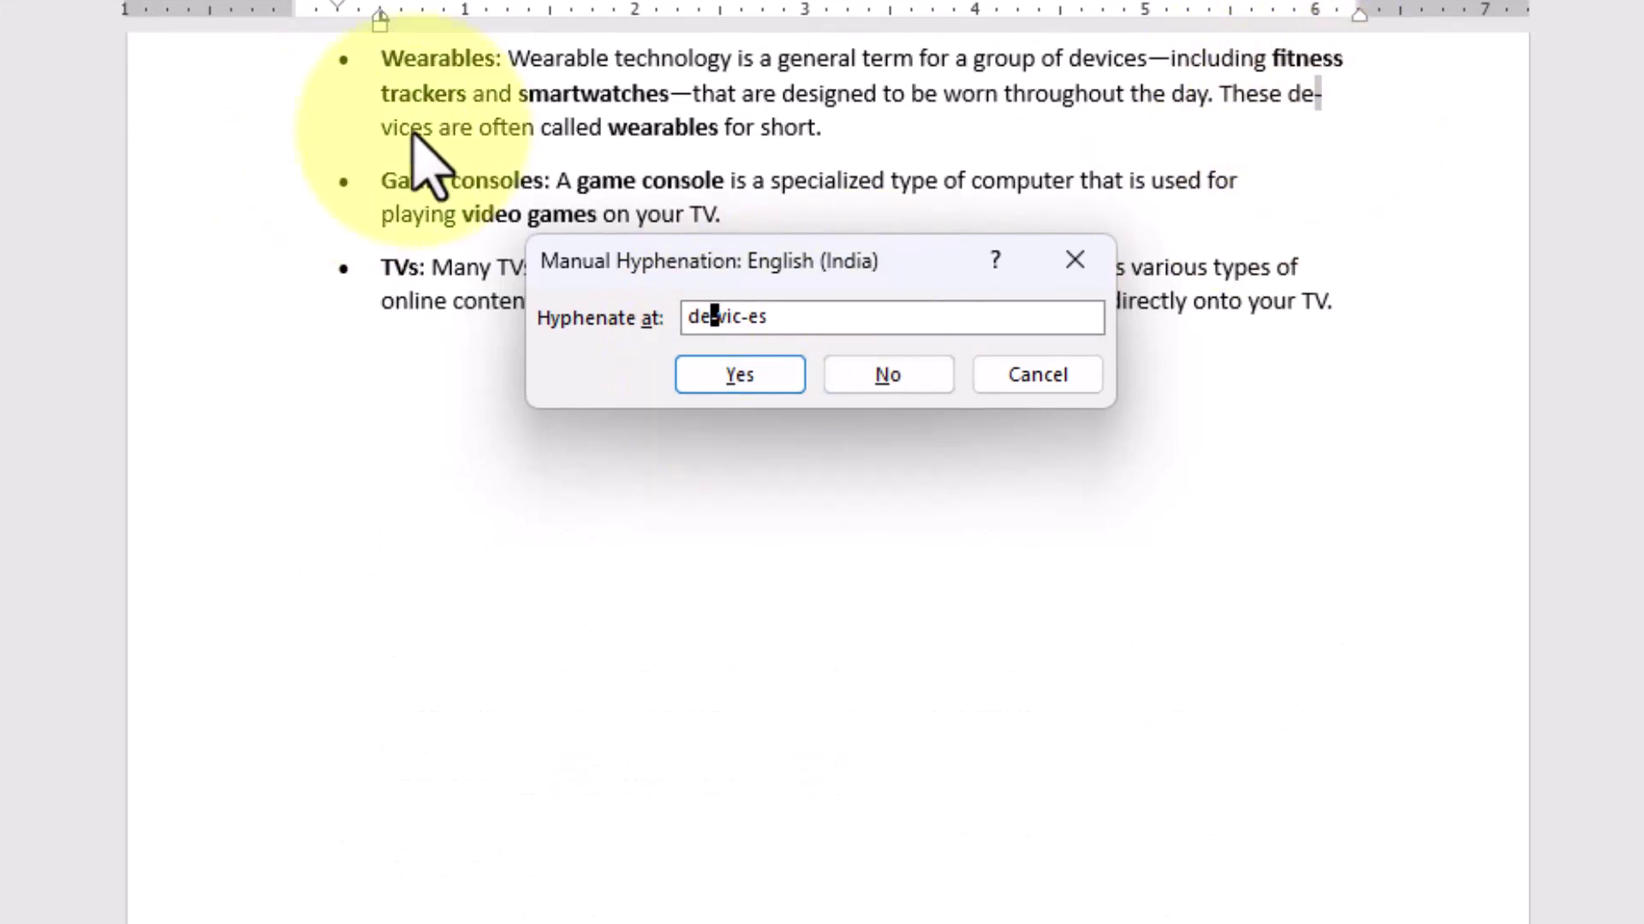
# Accept the devic-es break and end the manual hyphenation pass.
pyautogui.press('Return')
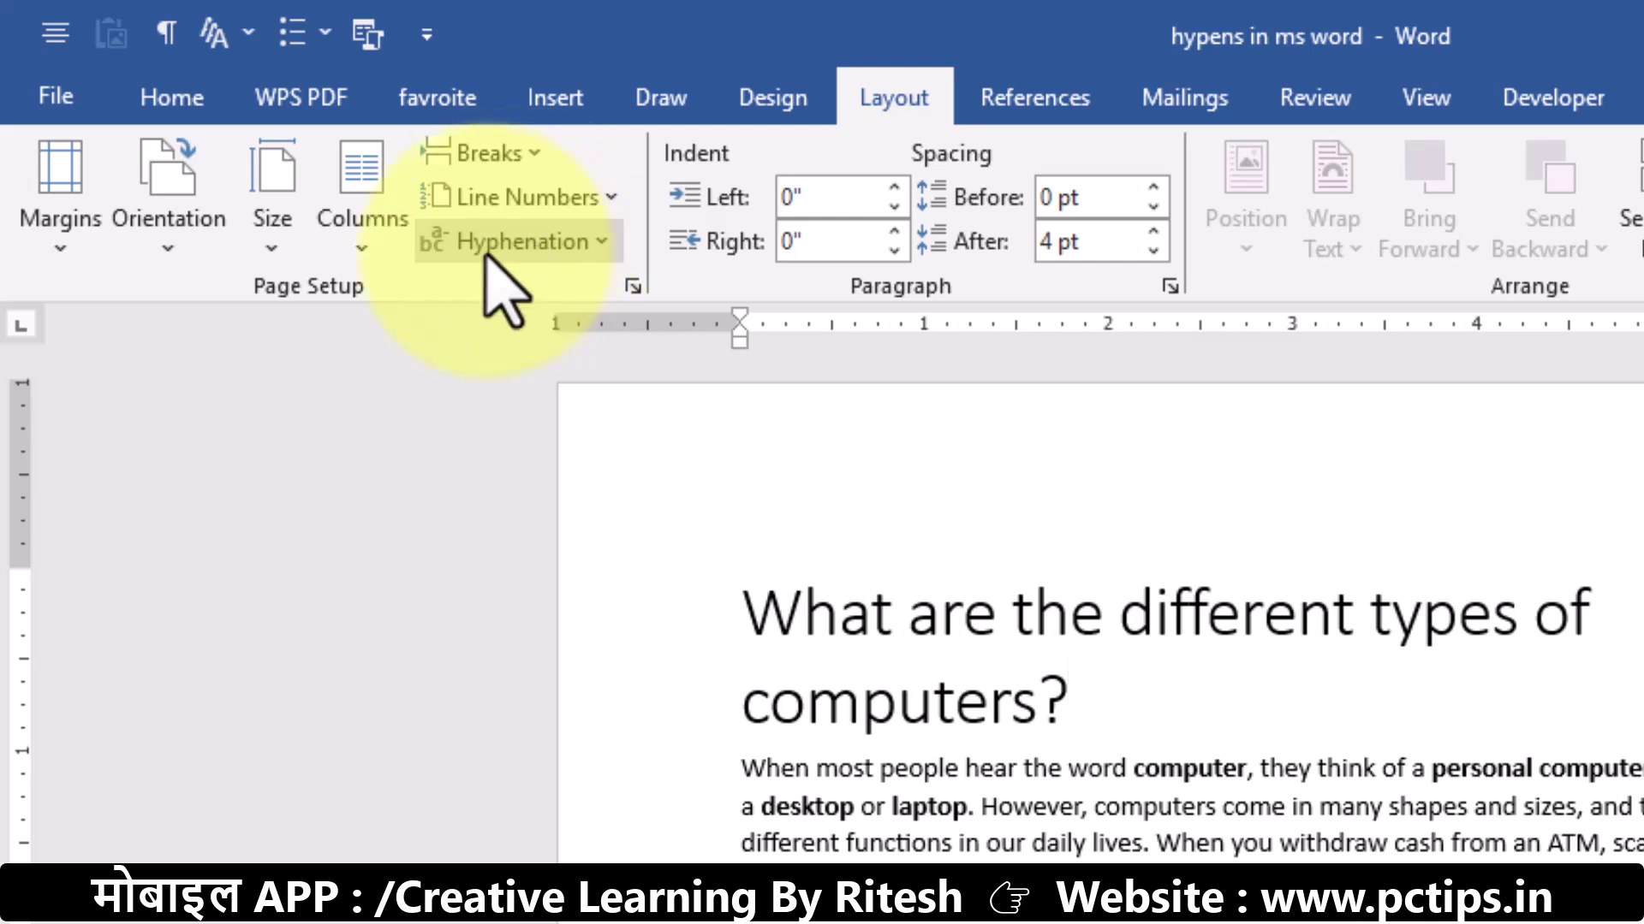
pyautogui.click(515, 248)
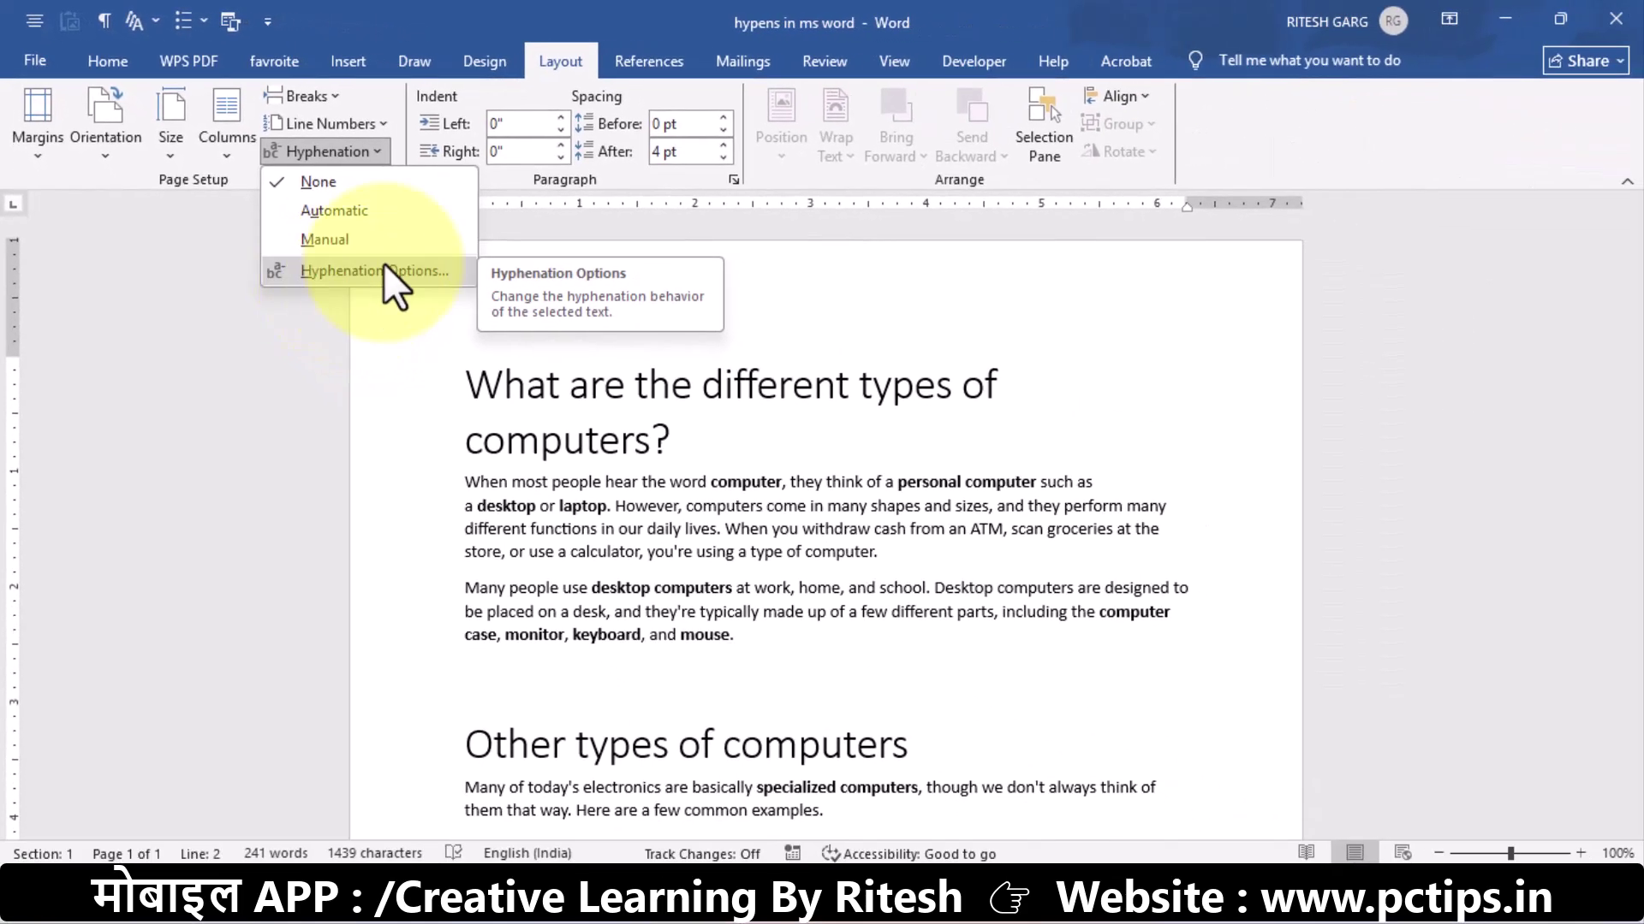
pyautogui.click(645, 381)
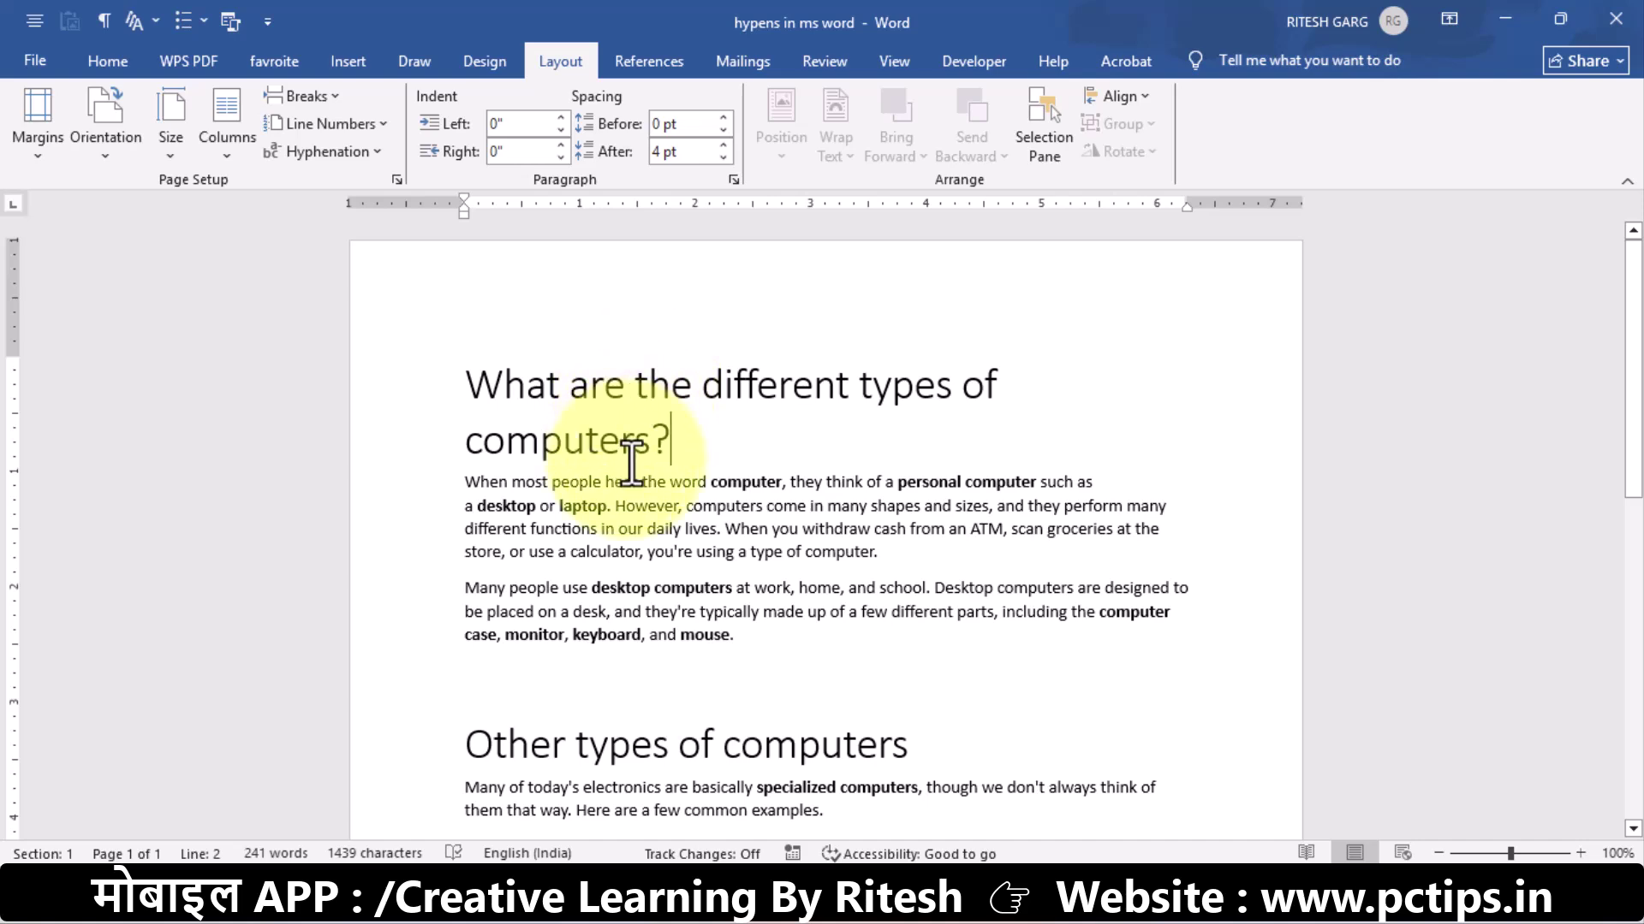
pyautogui.scroll(-3, 649, 402)
pyautogui.scroll(-3, 655, 454)
pyautogui.scroll(6, 658, 465)
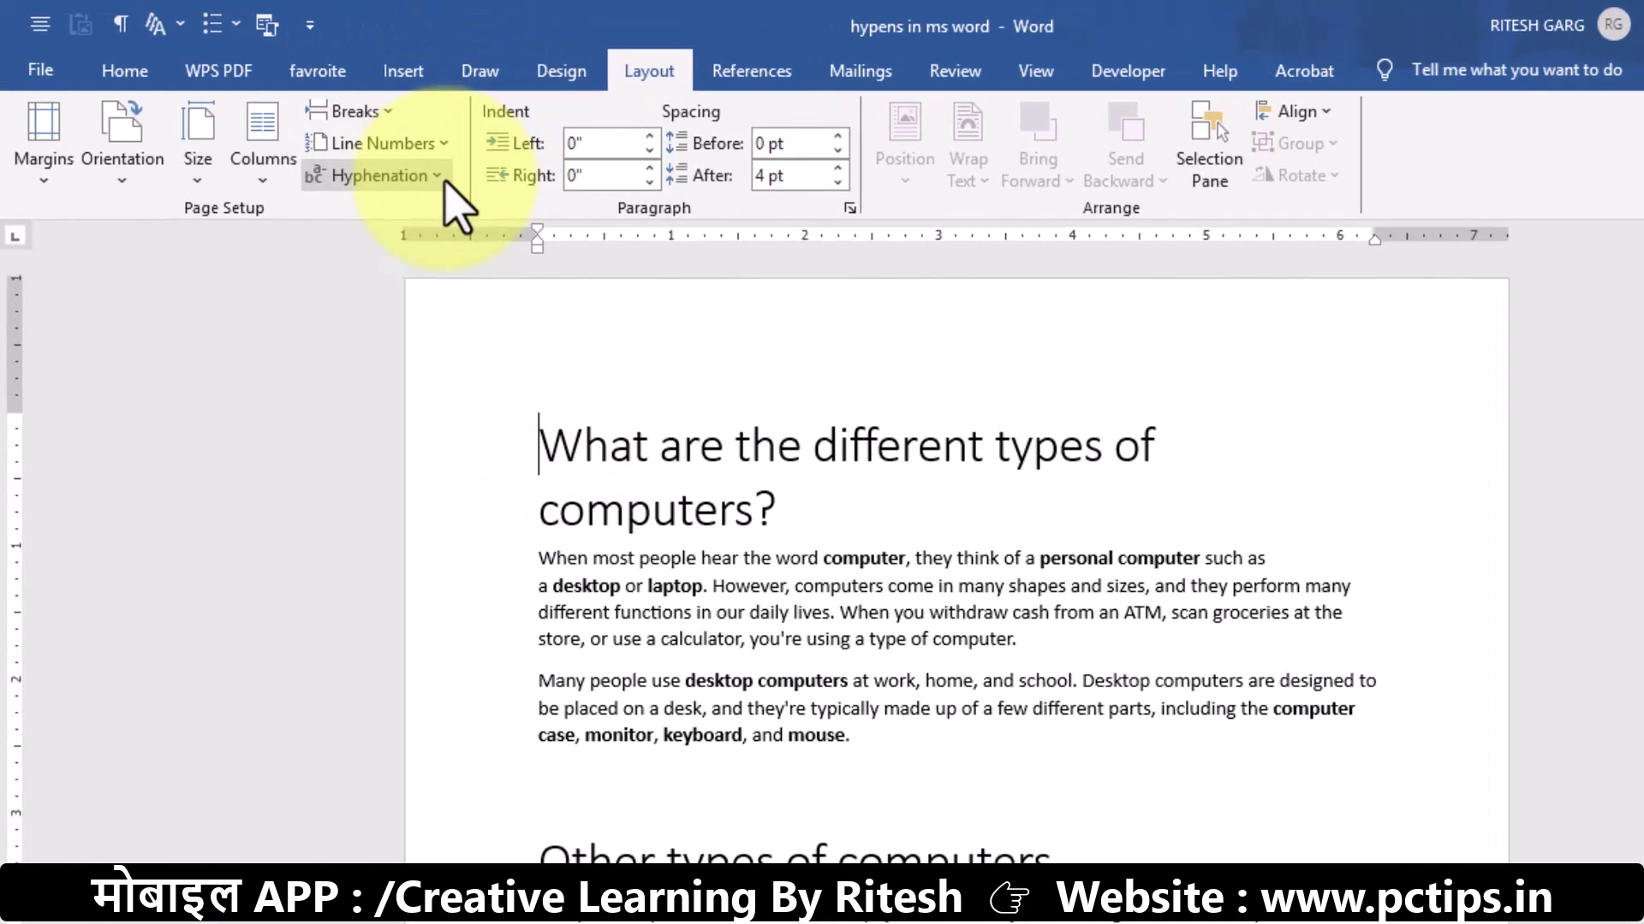
# Set Hyphenation to Automatic so comput-ers and desk-top break at line ends.
pyautogui.click(381, 153)
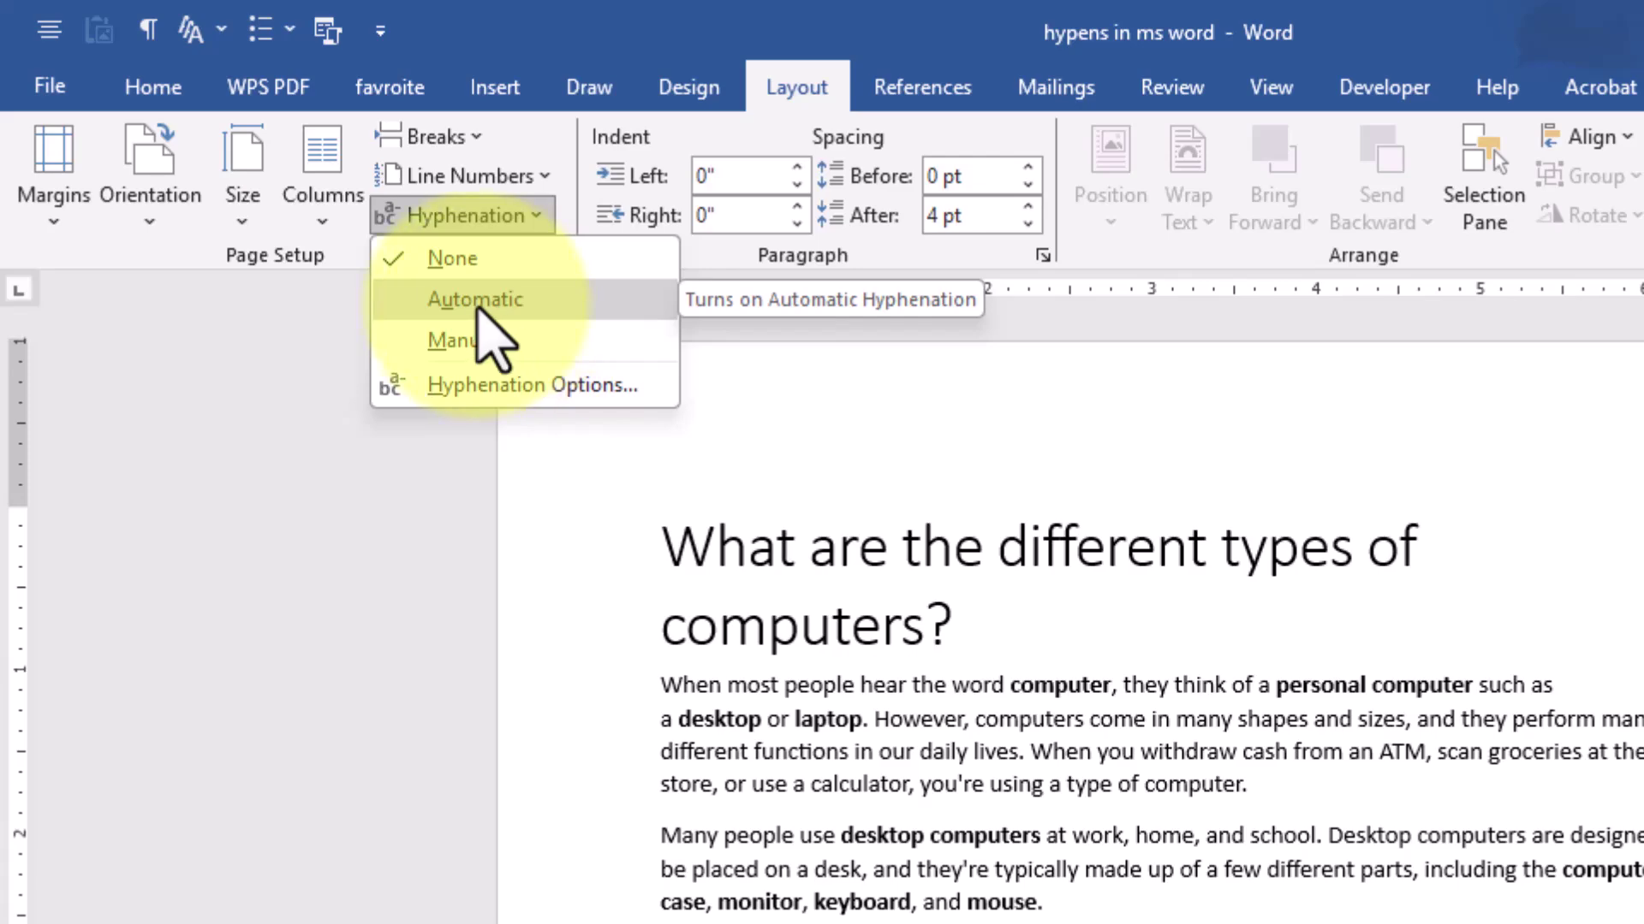
pyautogui.click(476, 301)
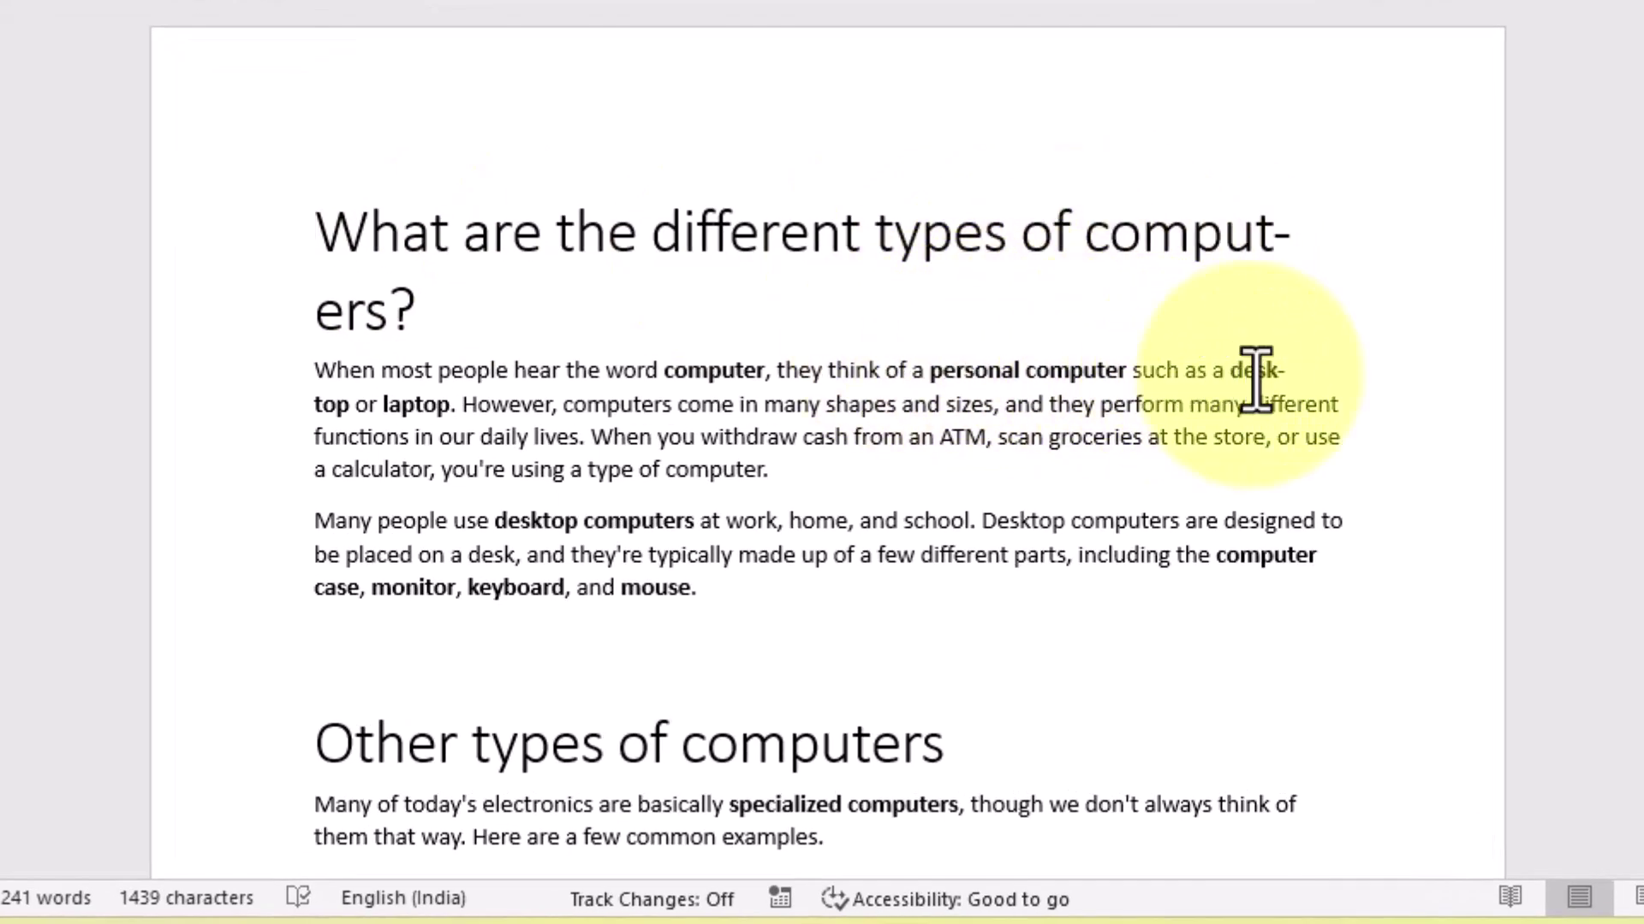
pyautogui.scroll(-2, 1241, 377)
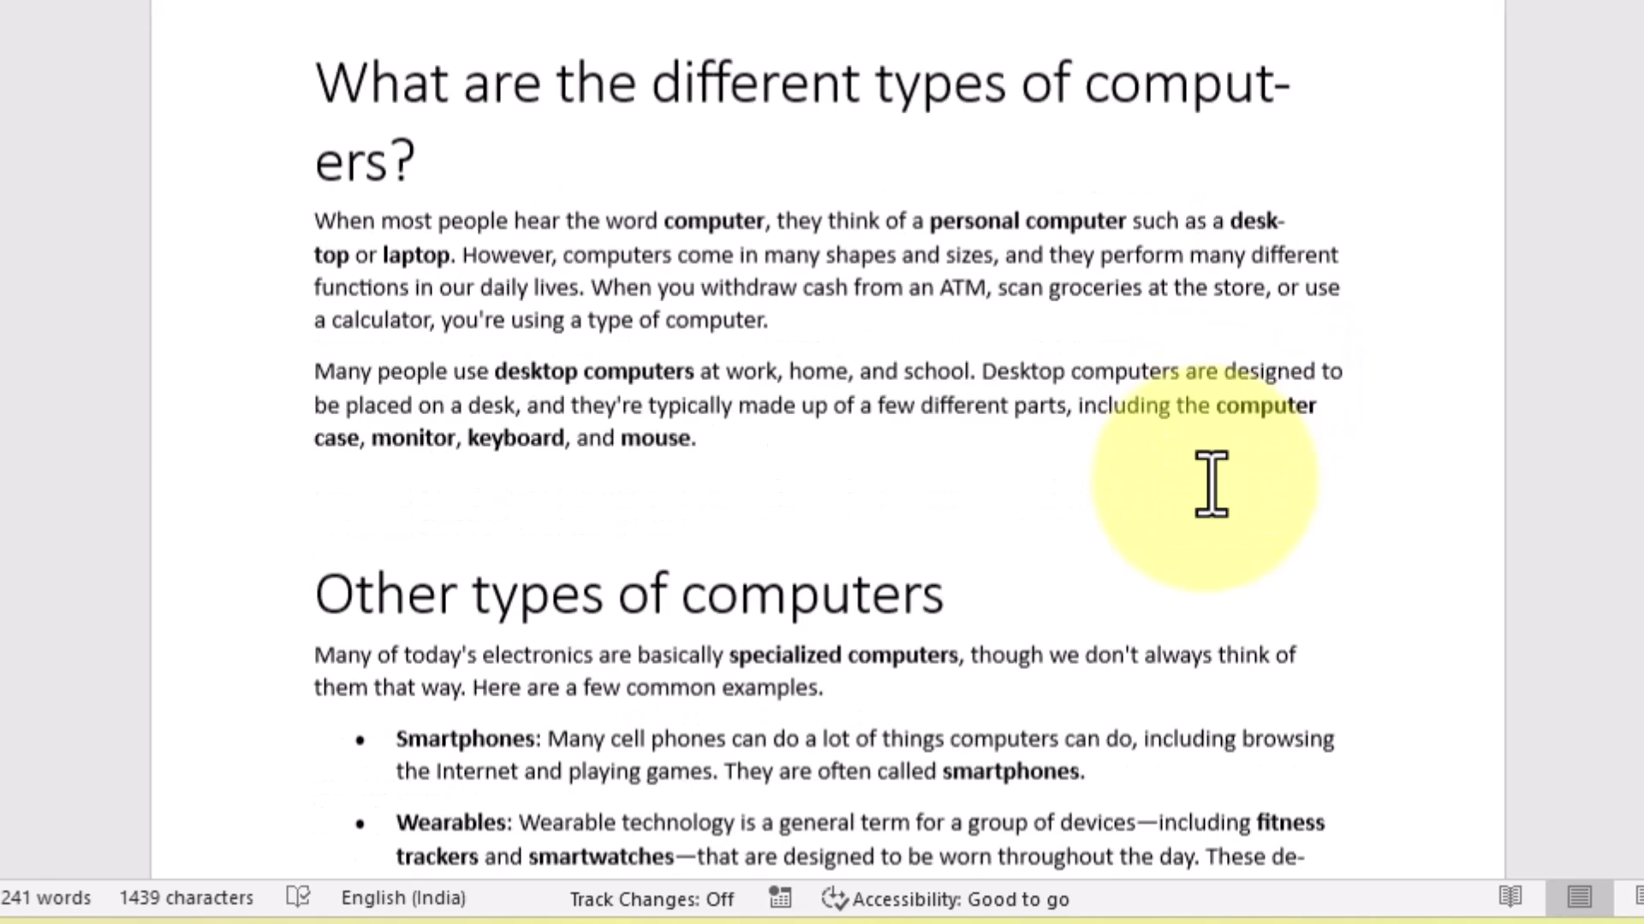
pyautogui.scroll(-3, 1207, 473)
pyautogui.scroll(-1, 1206, 484)
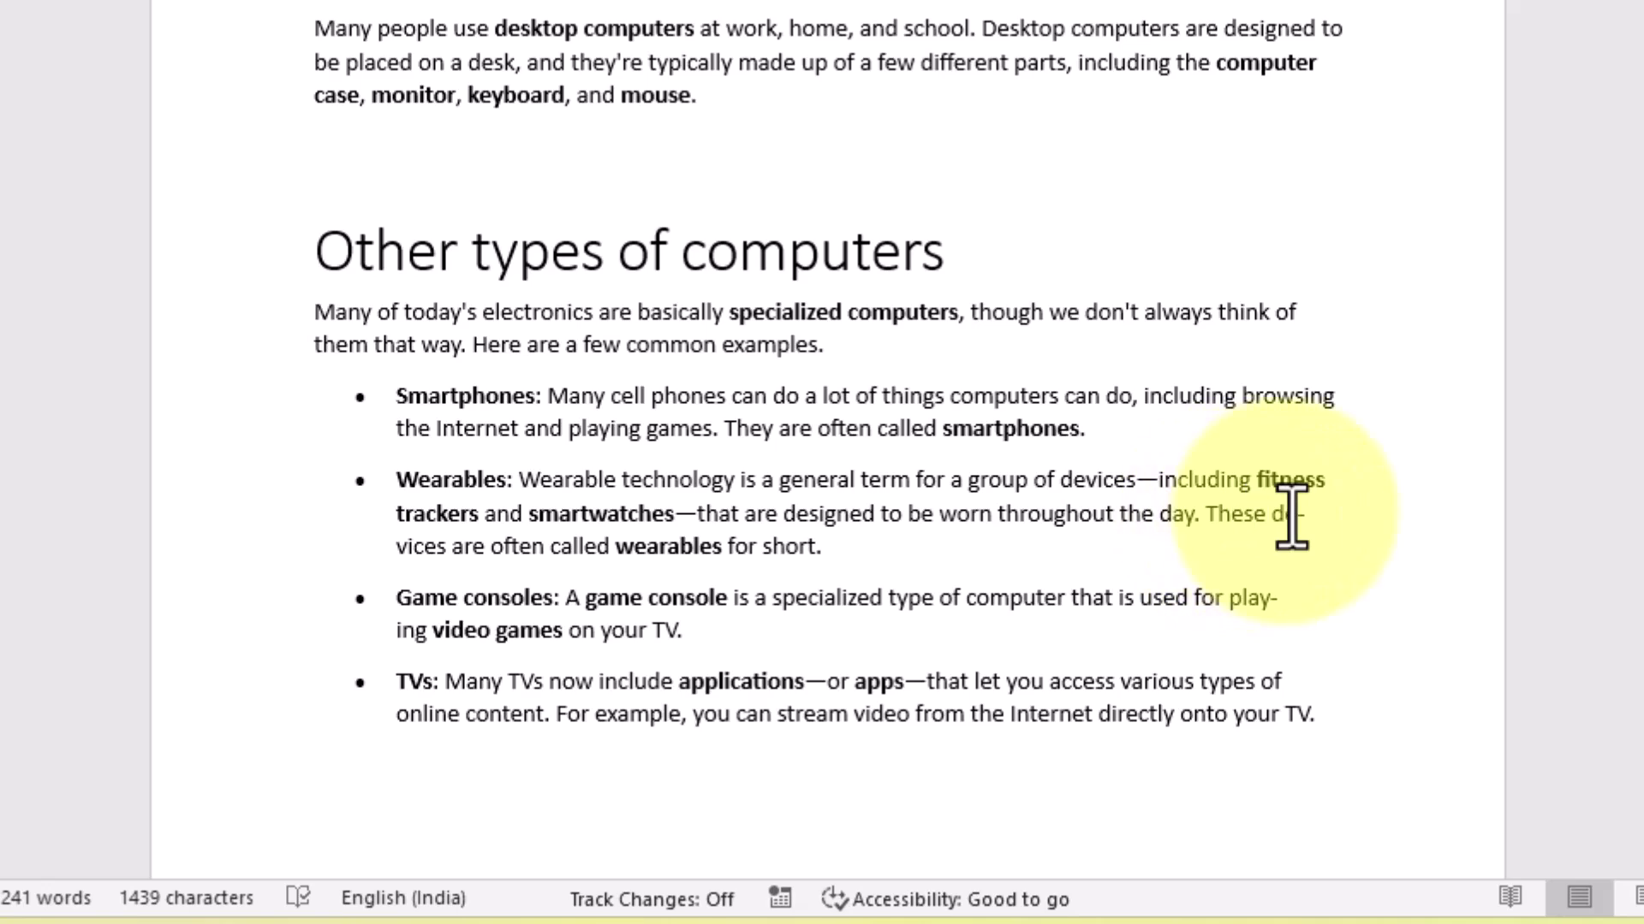
pyautogui.scroll(3, 796, 496)
pyautogui.scroll(3, 704, 495)
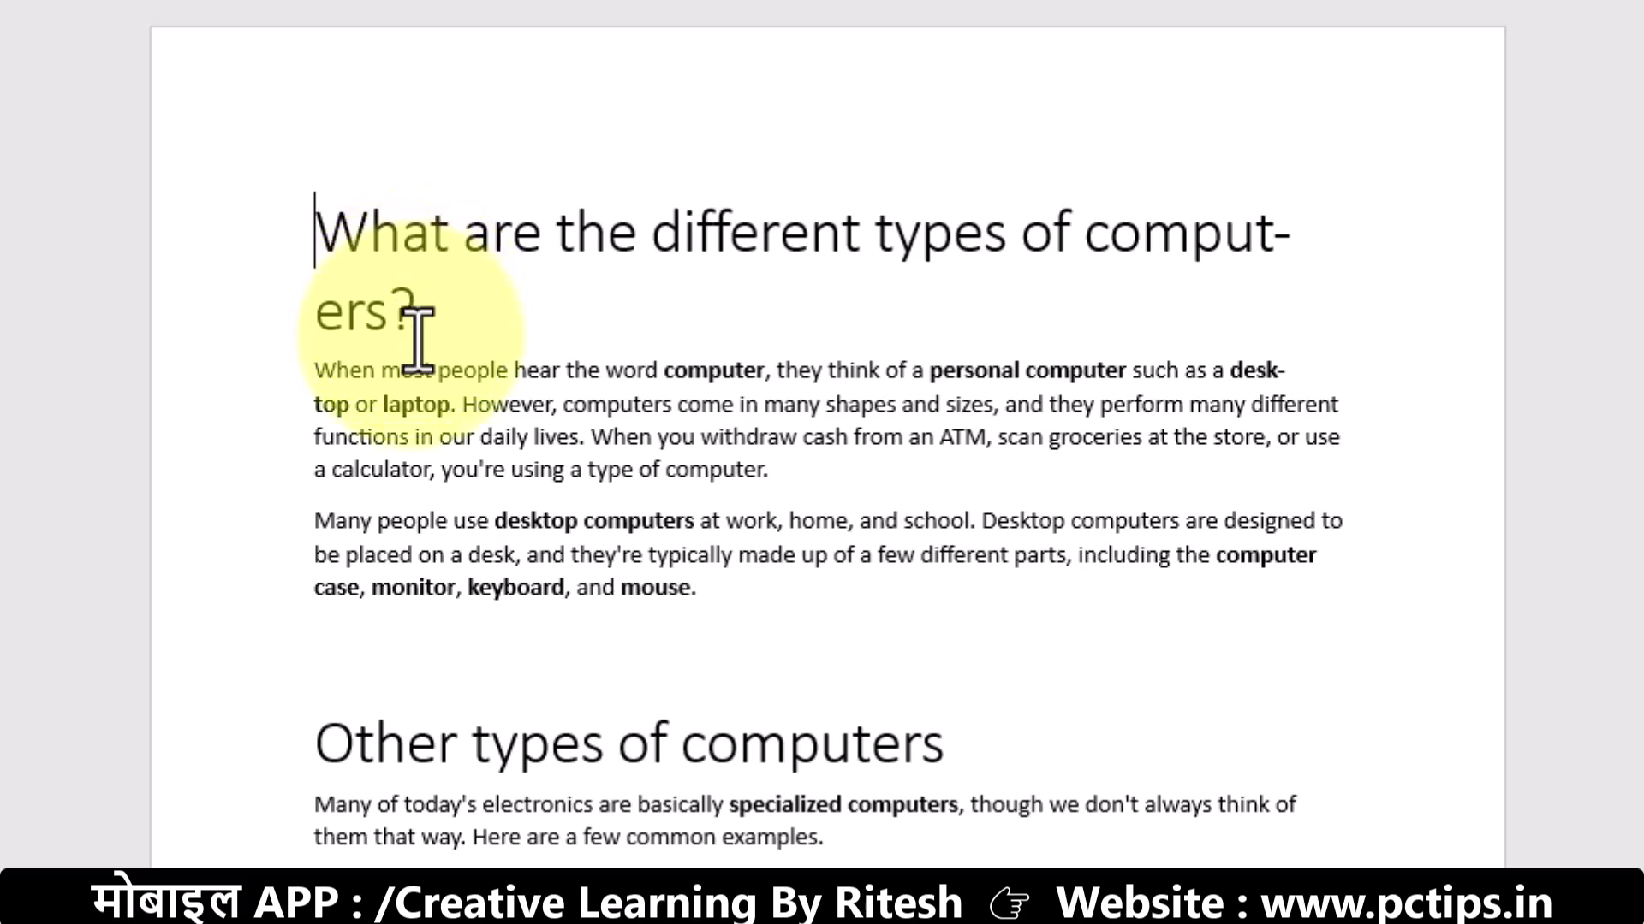
# Tick Don't hyphenate for the main heading under Paragraph > Line and Page Breaks.
pyautogui.moveTo(351, 229); pyautogui.dragTo(1220, 268)
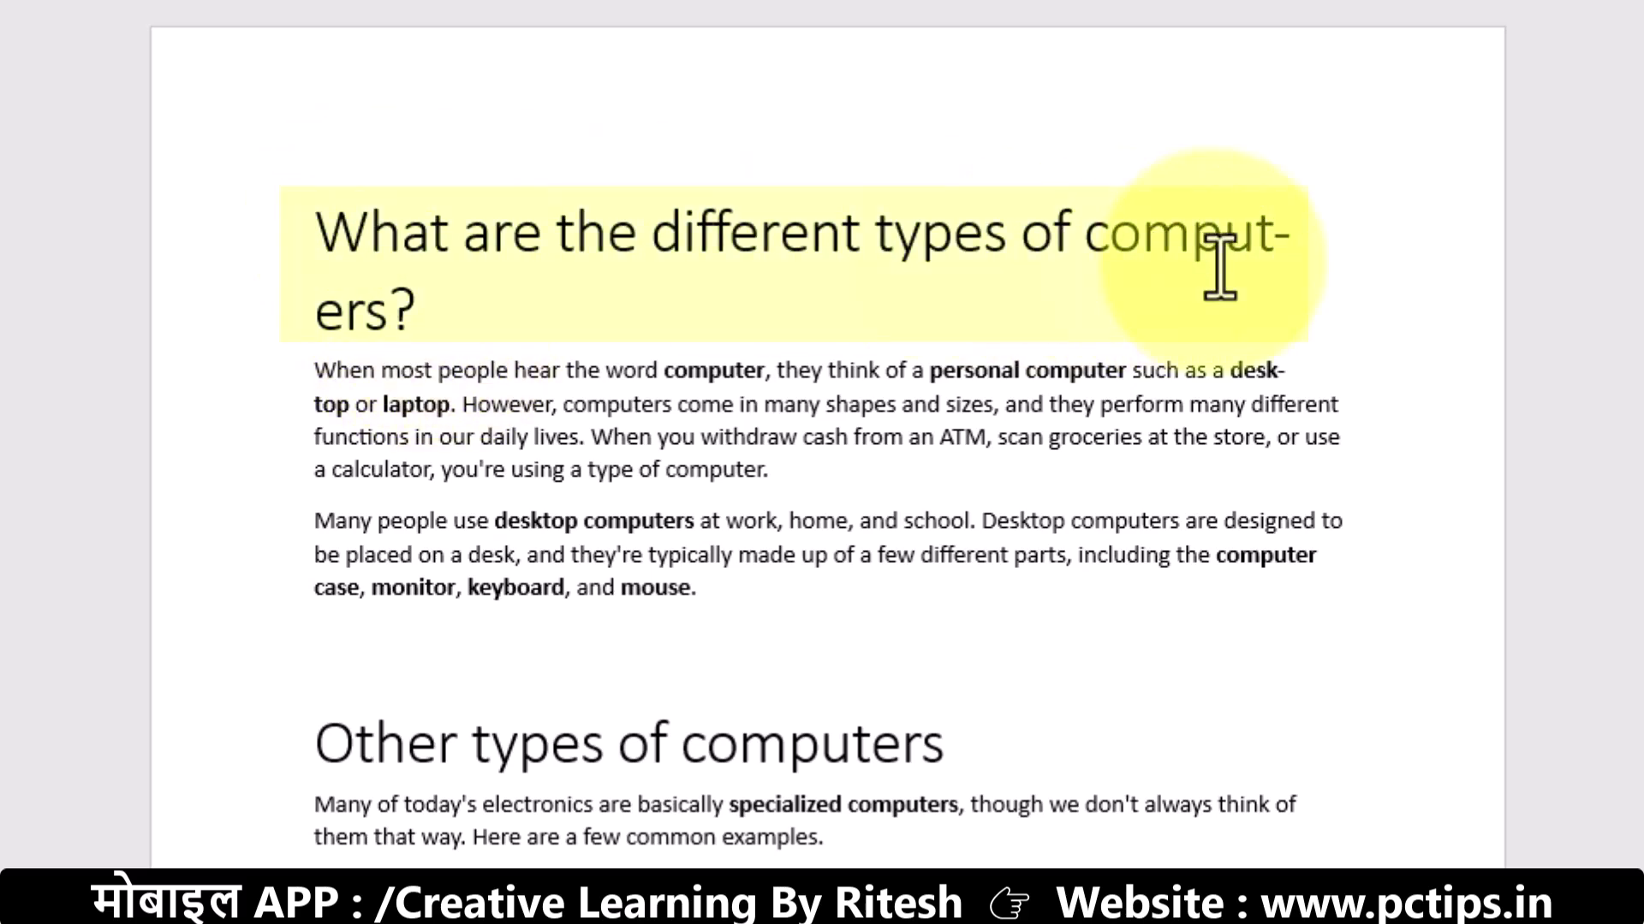
pyautogui.click(306, 261)
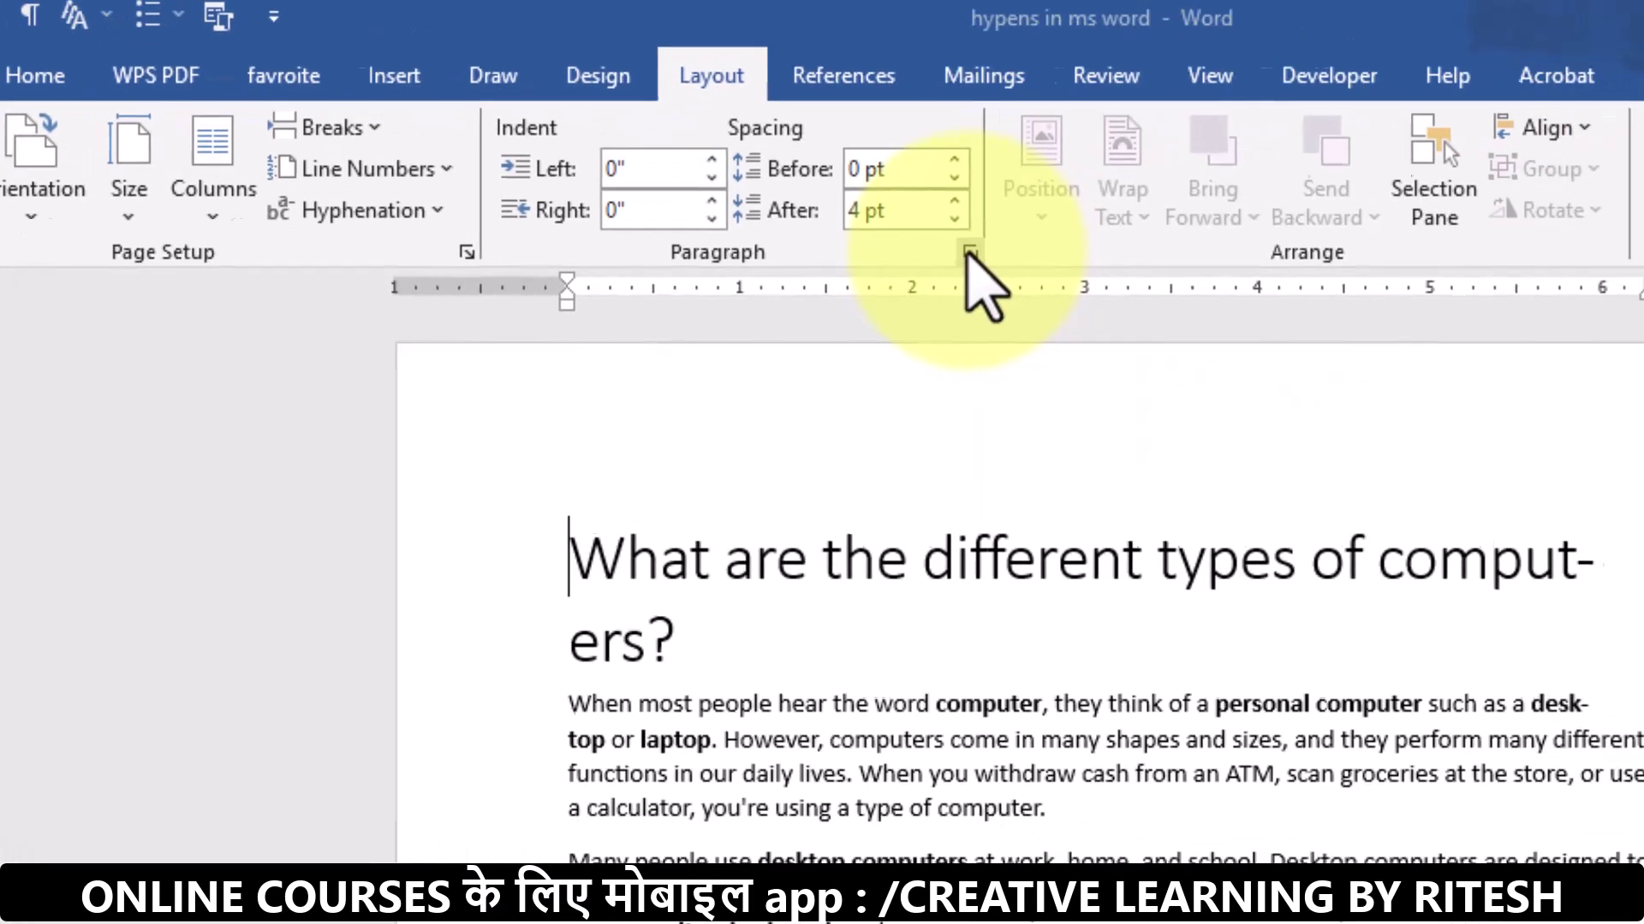
pyautogui.click(969, 251)
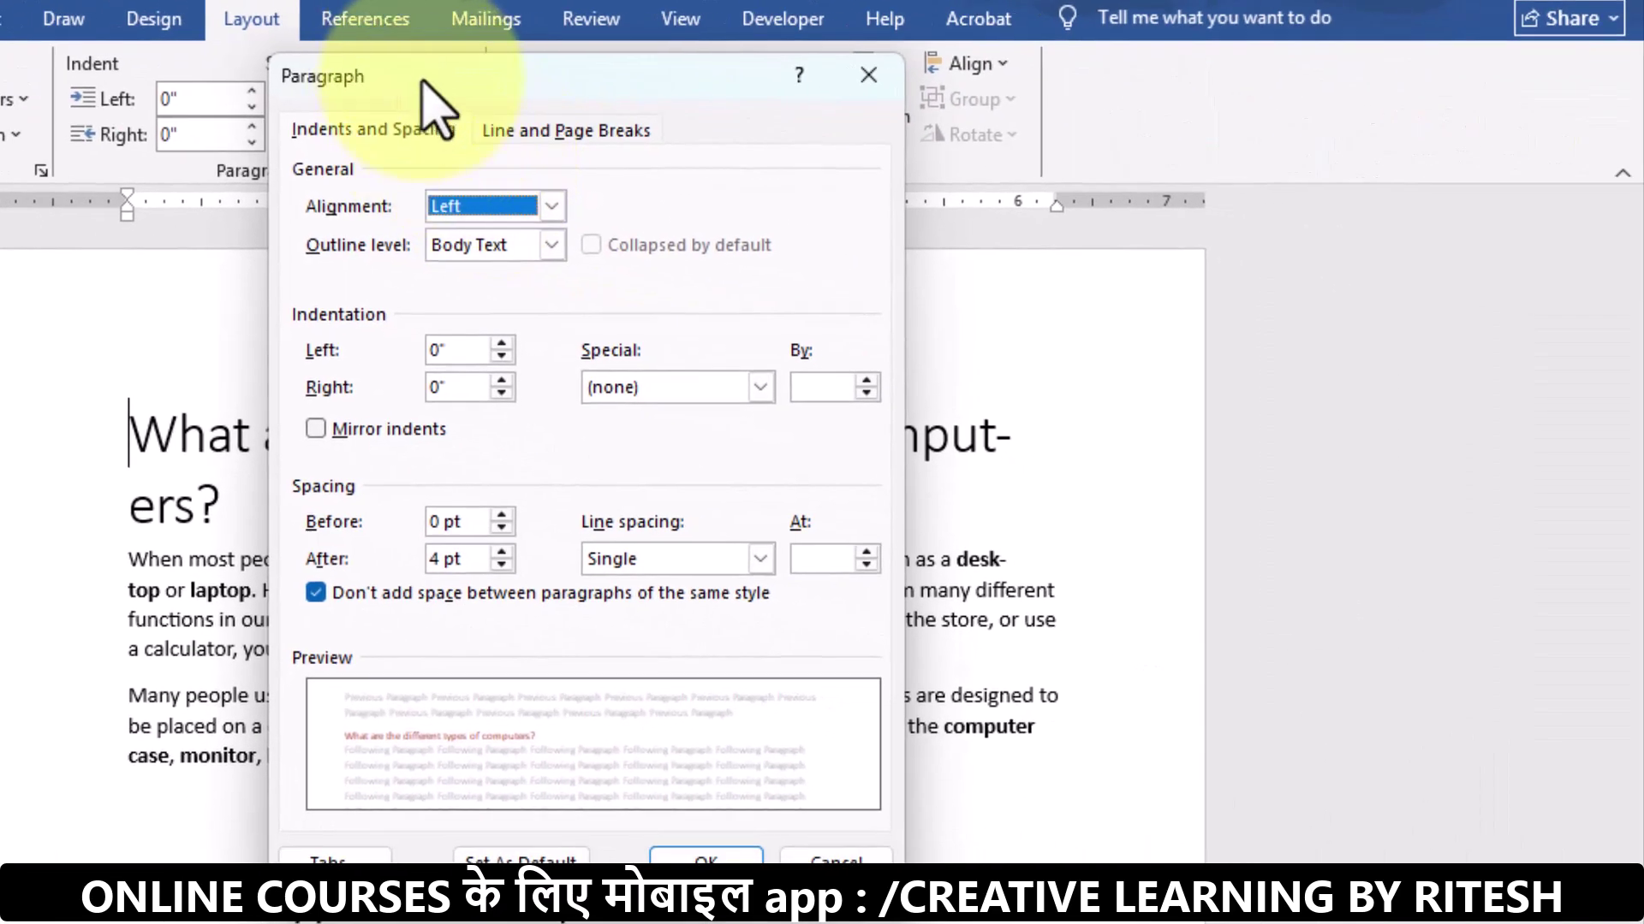
pyautogui.click(524, 133)
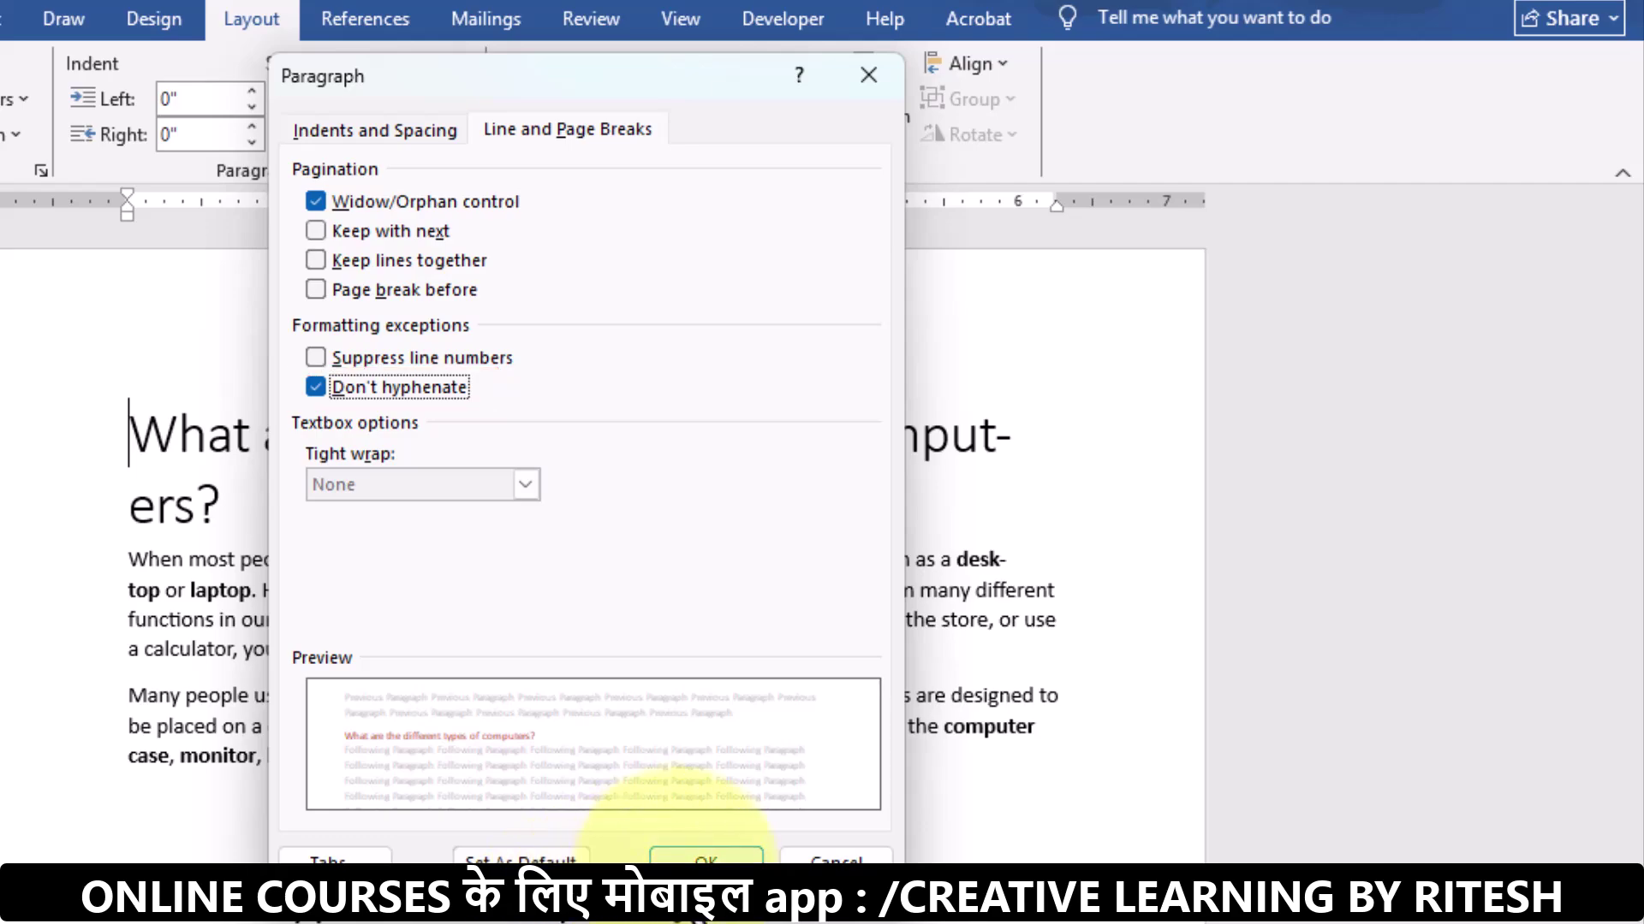
pyautogui.click(706, 859)
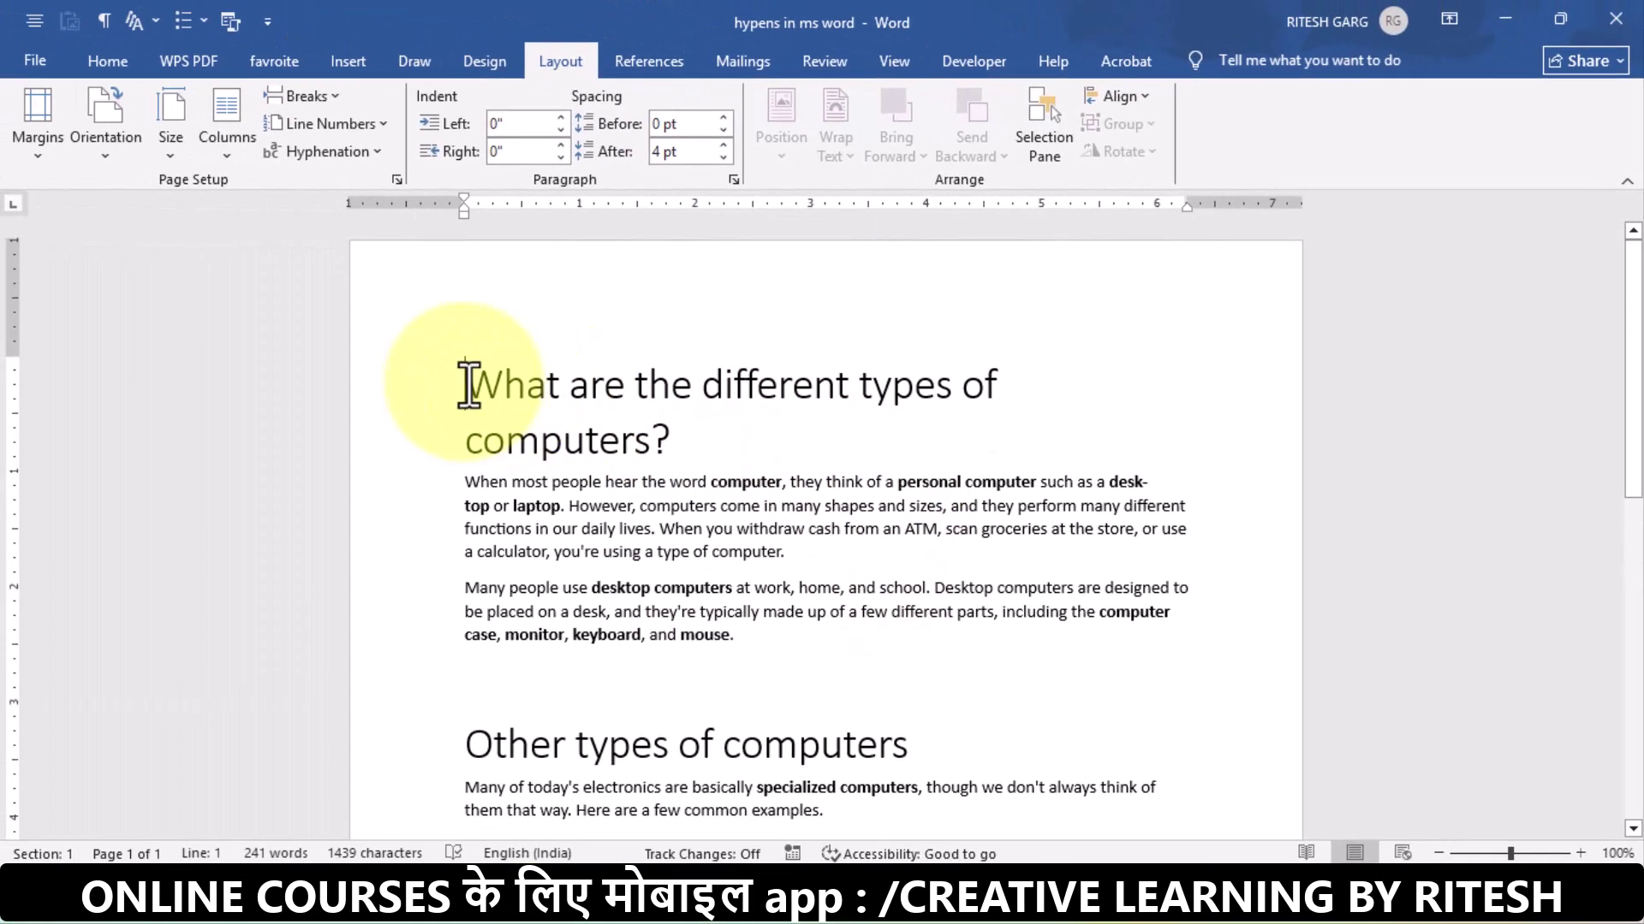
# Reselect the heading and desk-top, ending with the cursor at the first paragraph's end.
pyautogui.moveTo(465, 385); pyautogui.dragTo(683, 442)
pyautogui.click(1101, 550)
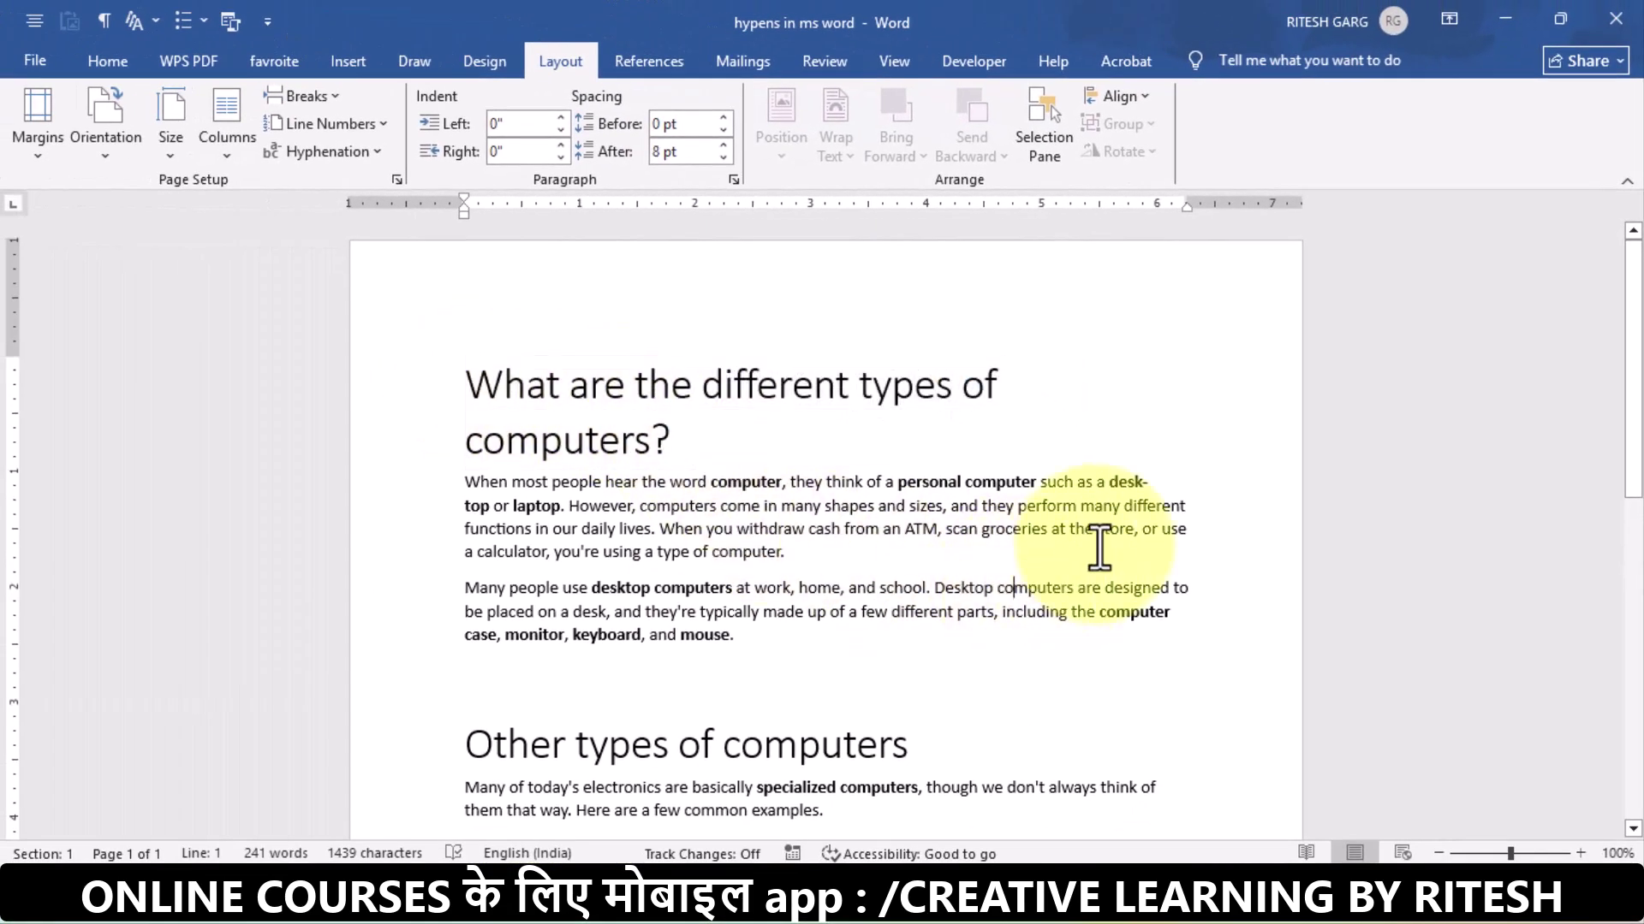
pyautogui.doubleClick(1113, 484)
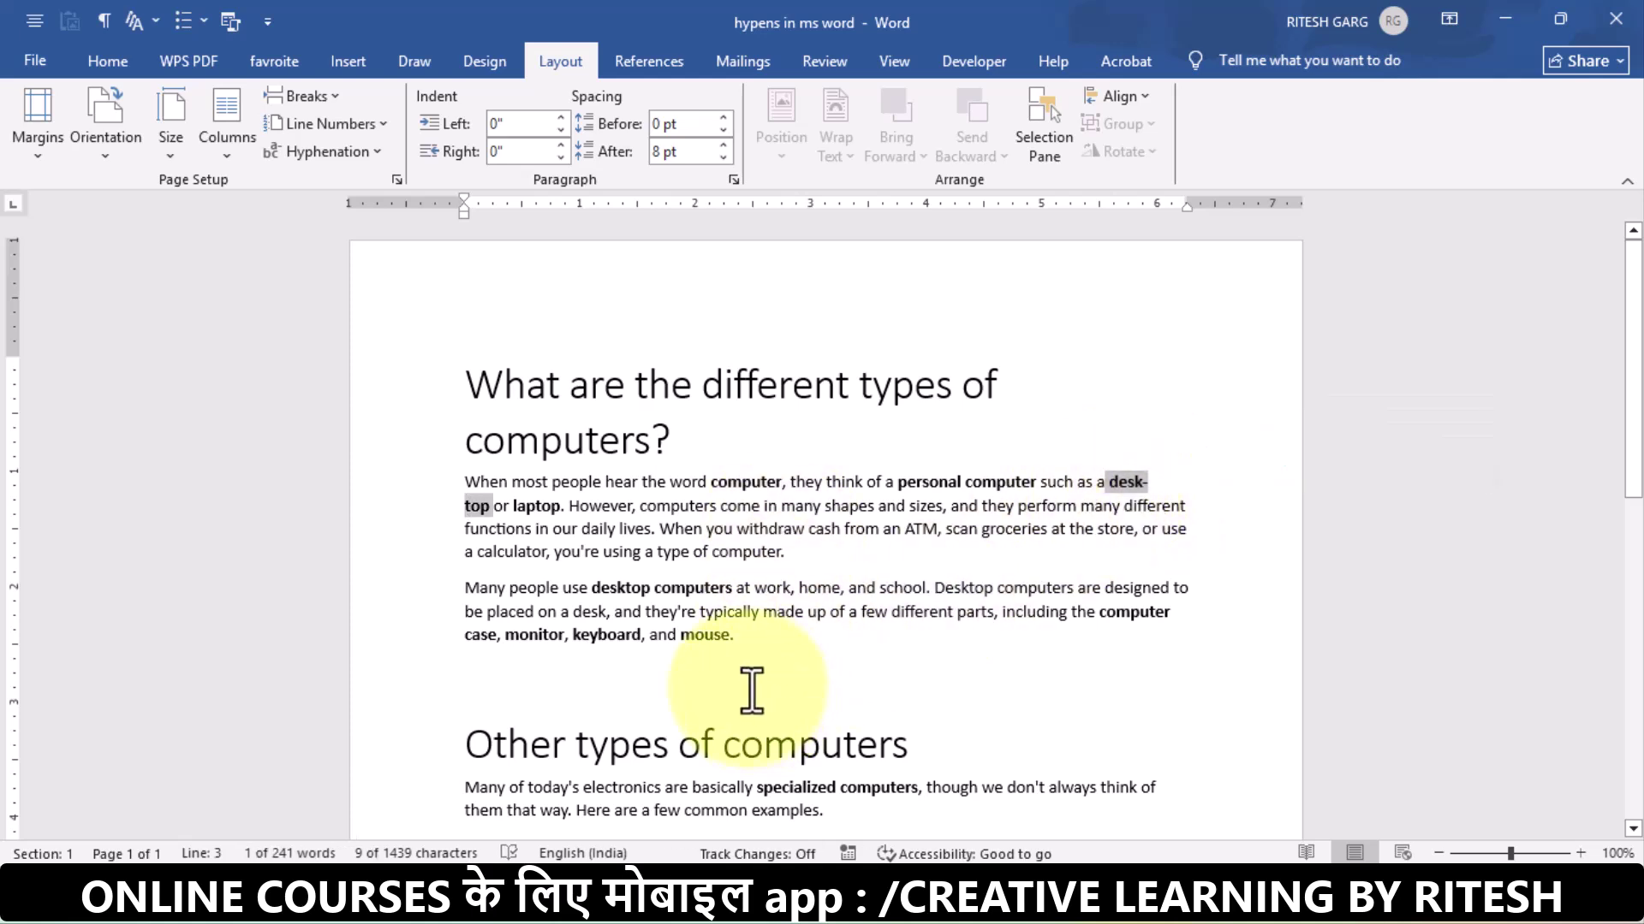
pyautogui.click(785, 551)
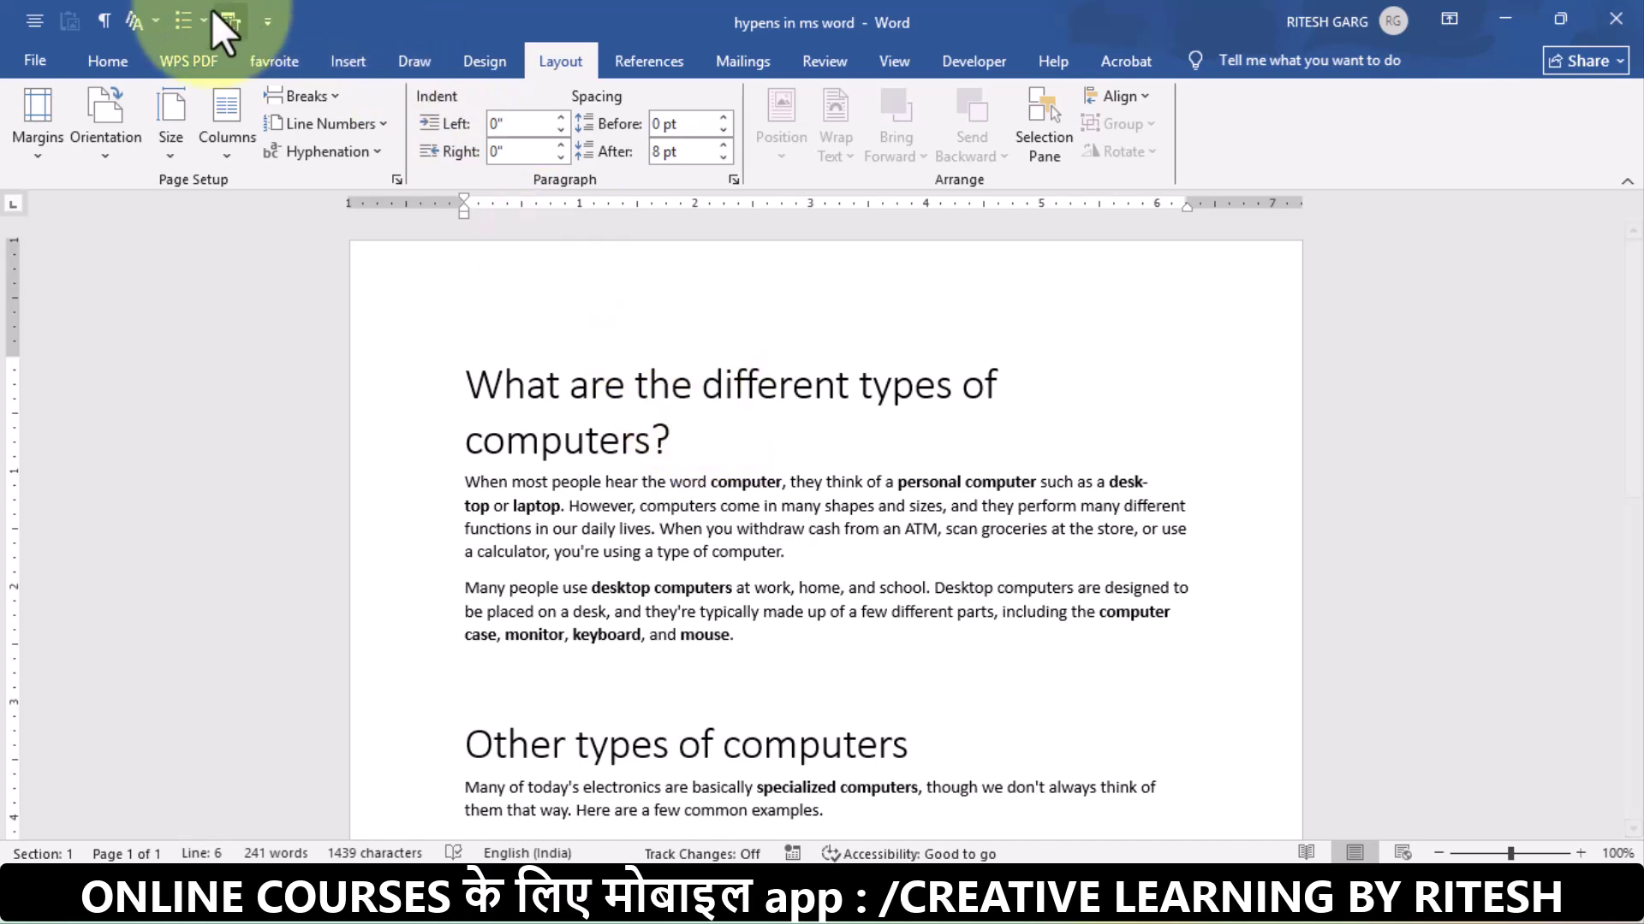
# Tick Don't hyphenate in the Normal style's paragraph settings, then cancel both dialogs.
pyautogui.click(106, 66)
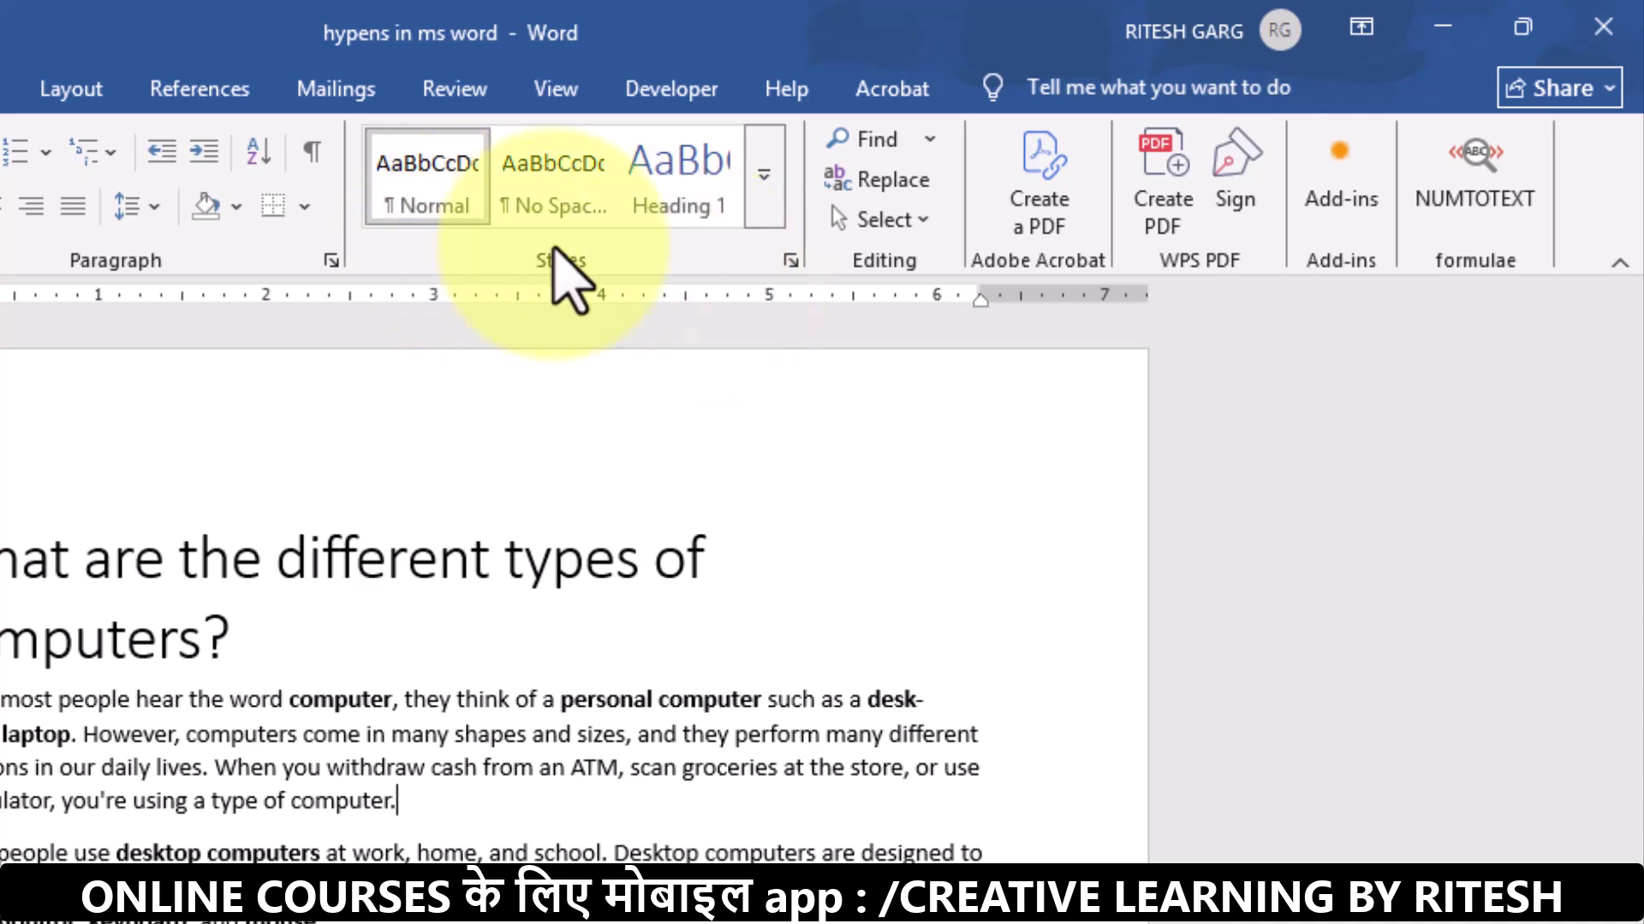
pyautogui.rightClick(433, 169)
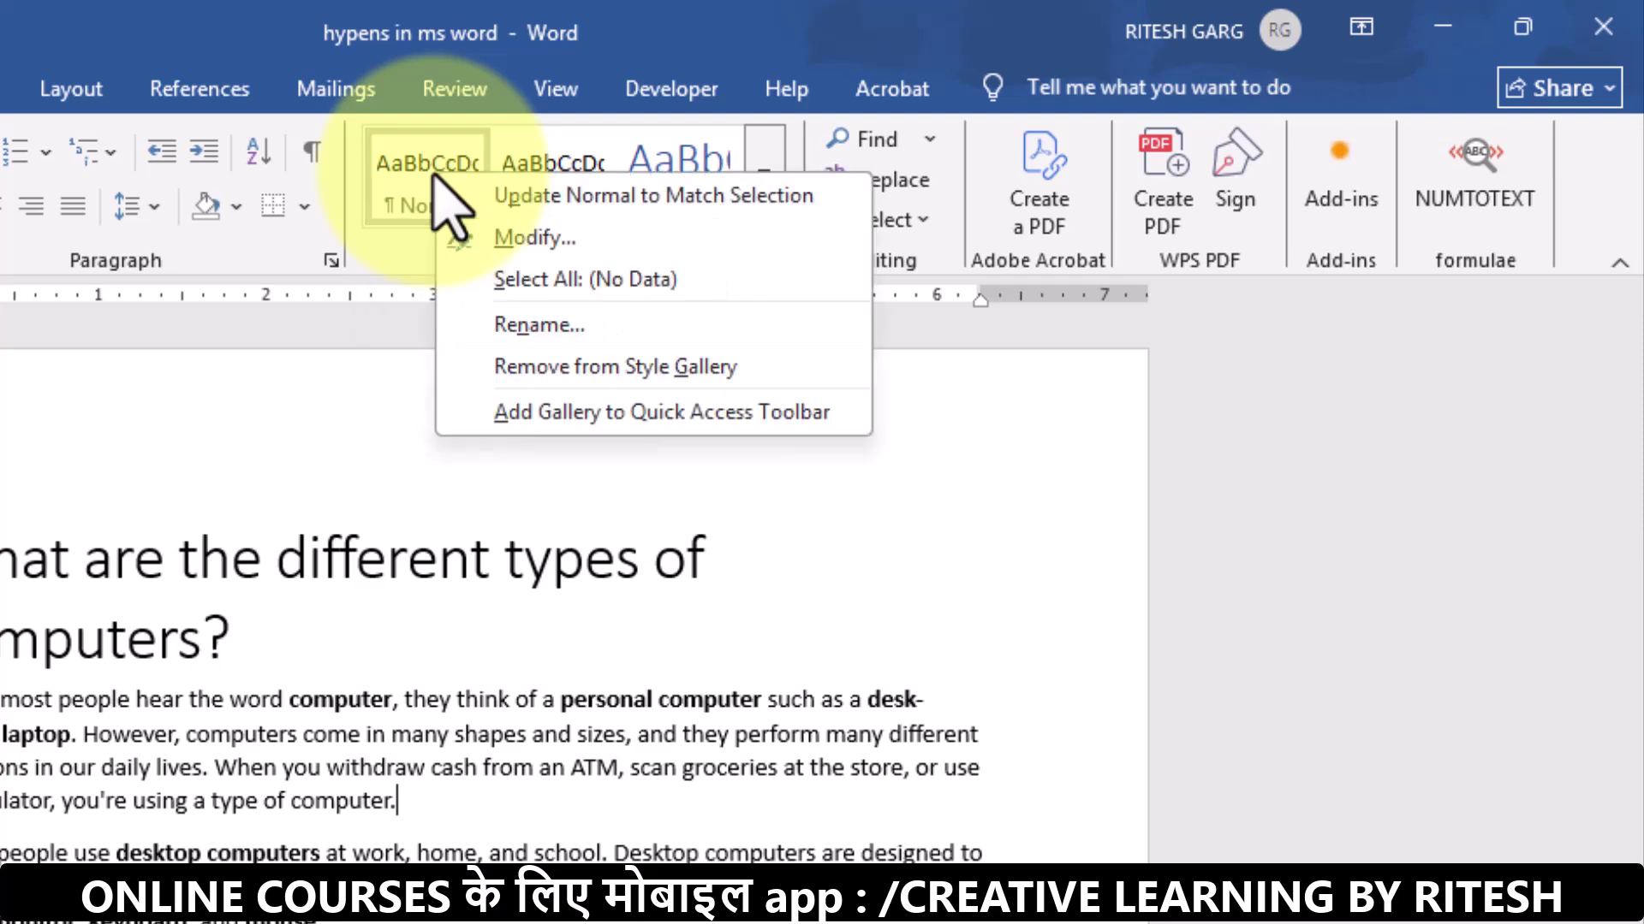
pyautogui.click(457, 238)
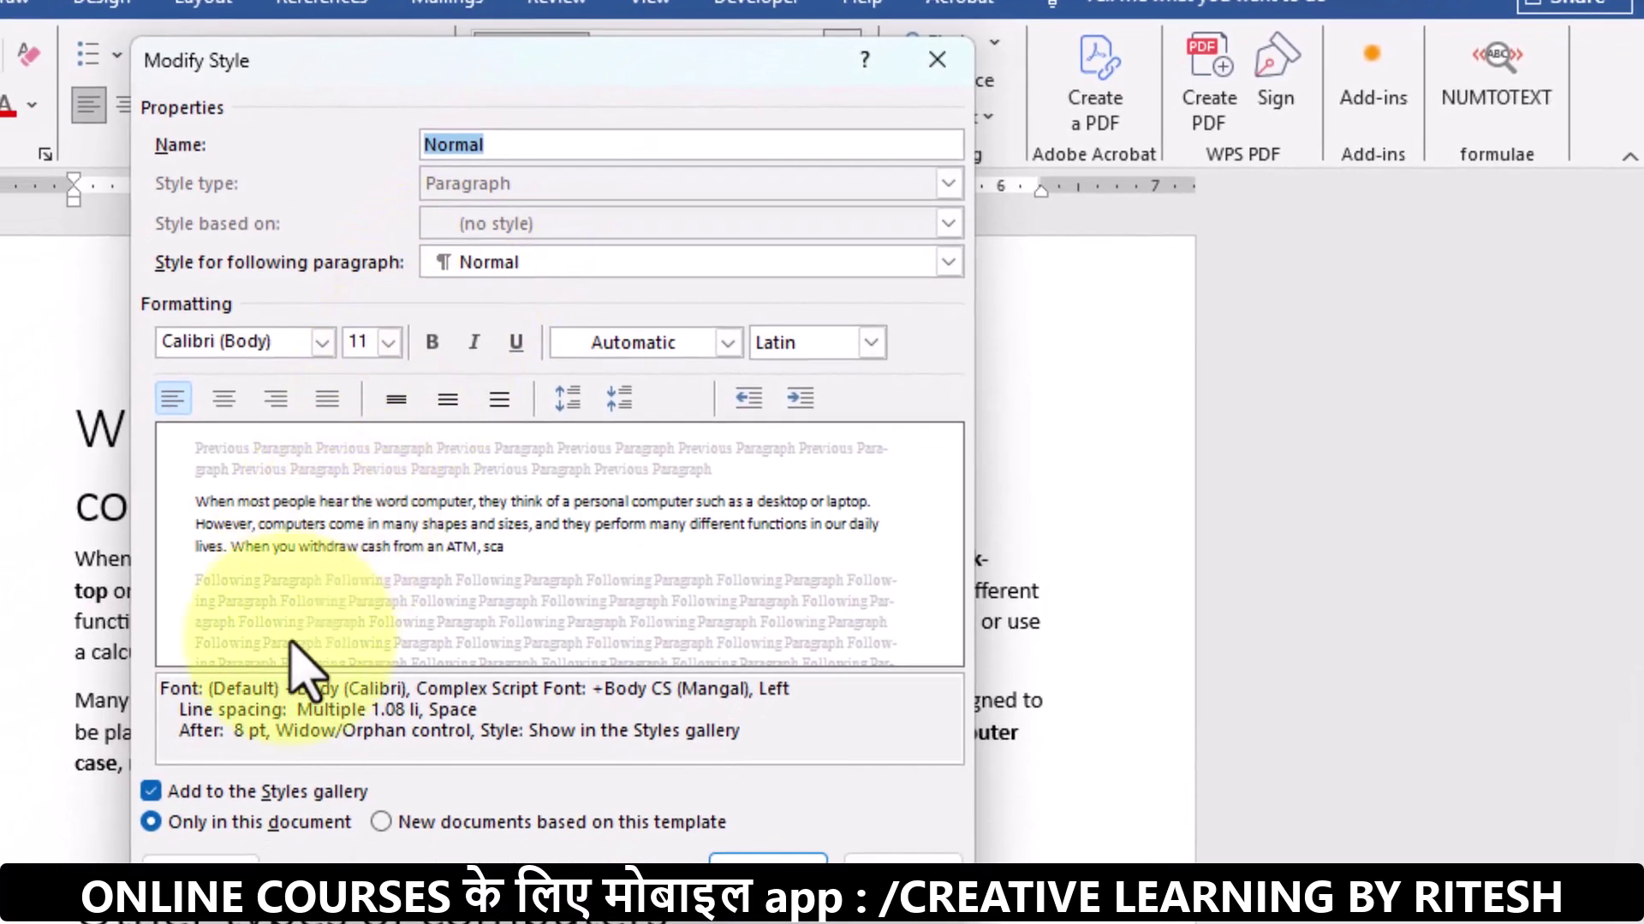
pyautogui.click(206, 856)
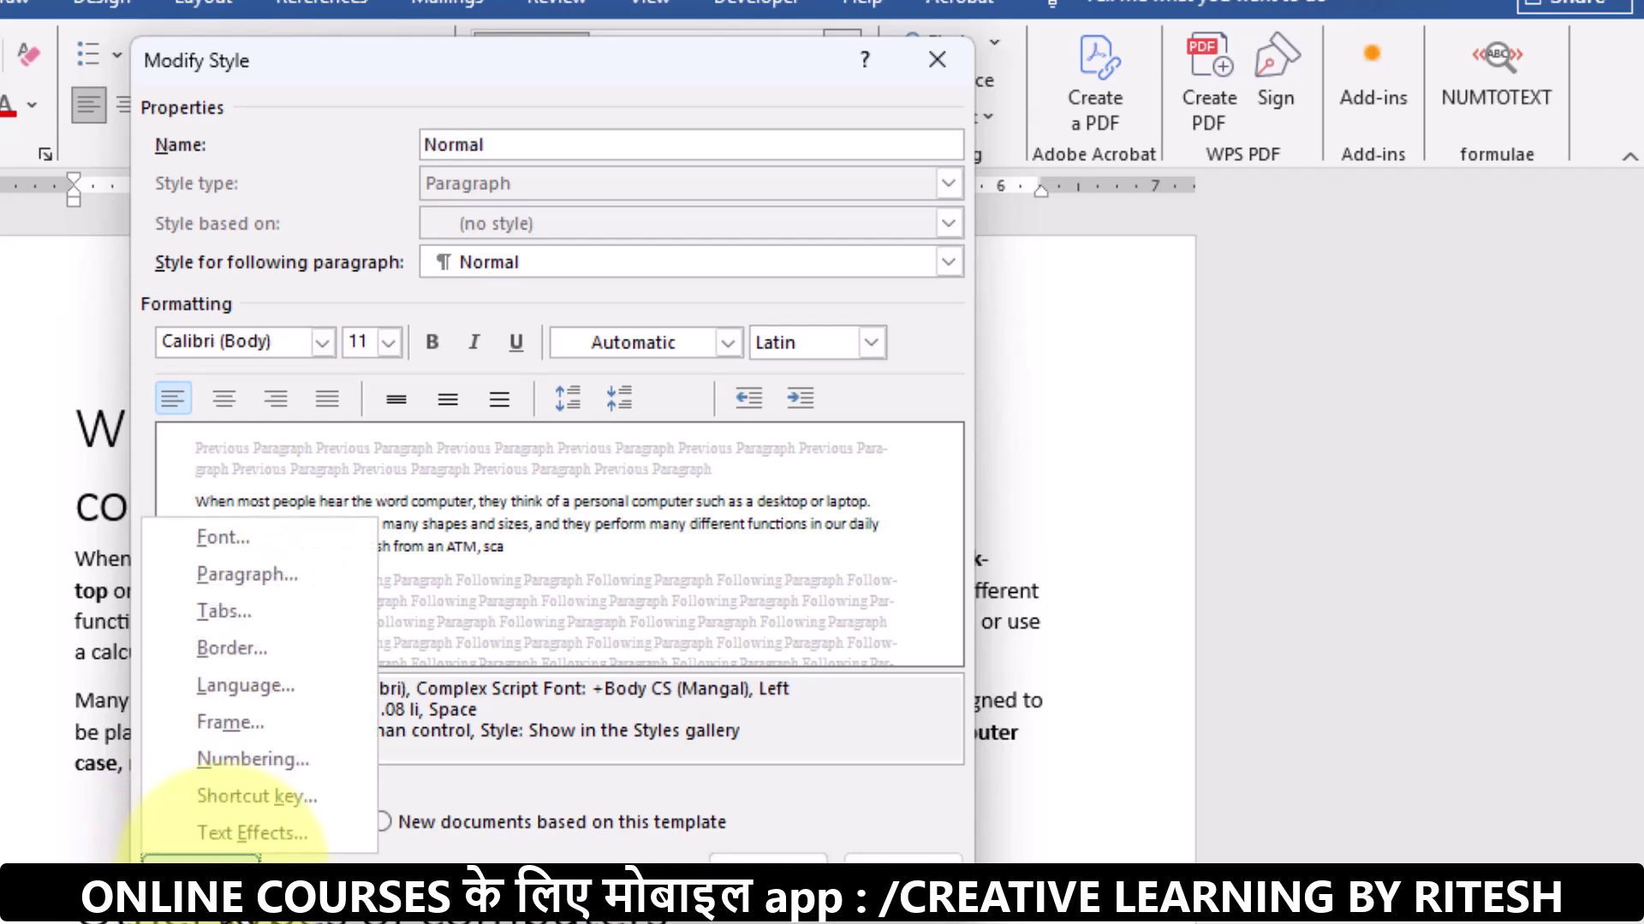
pyautogui.click(225, 578)
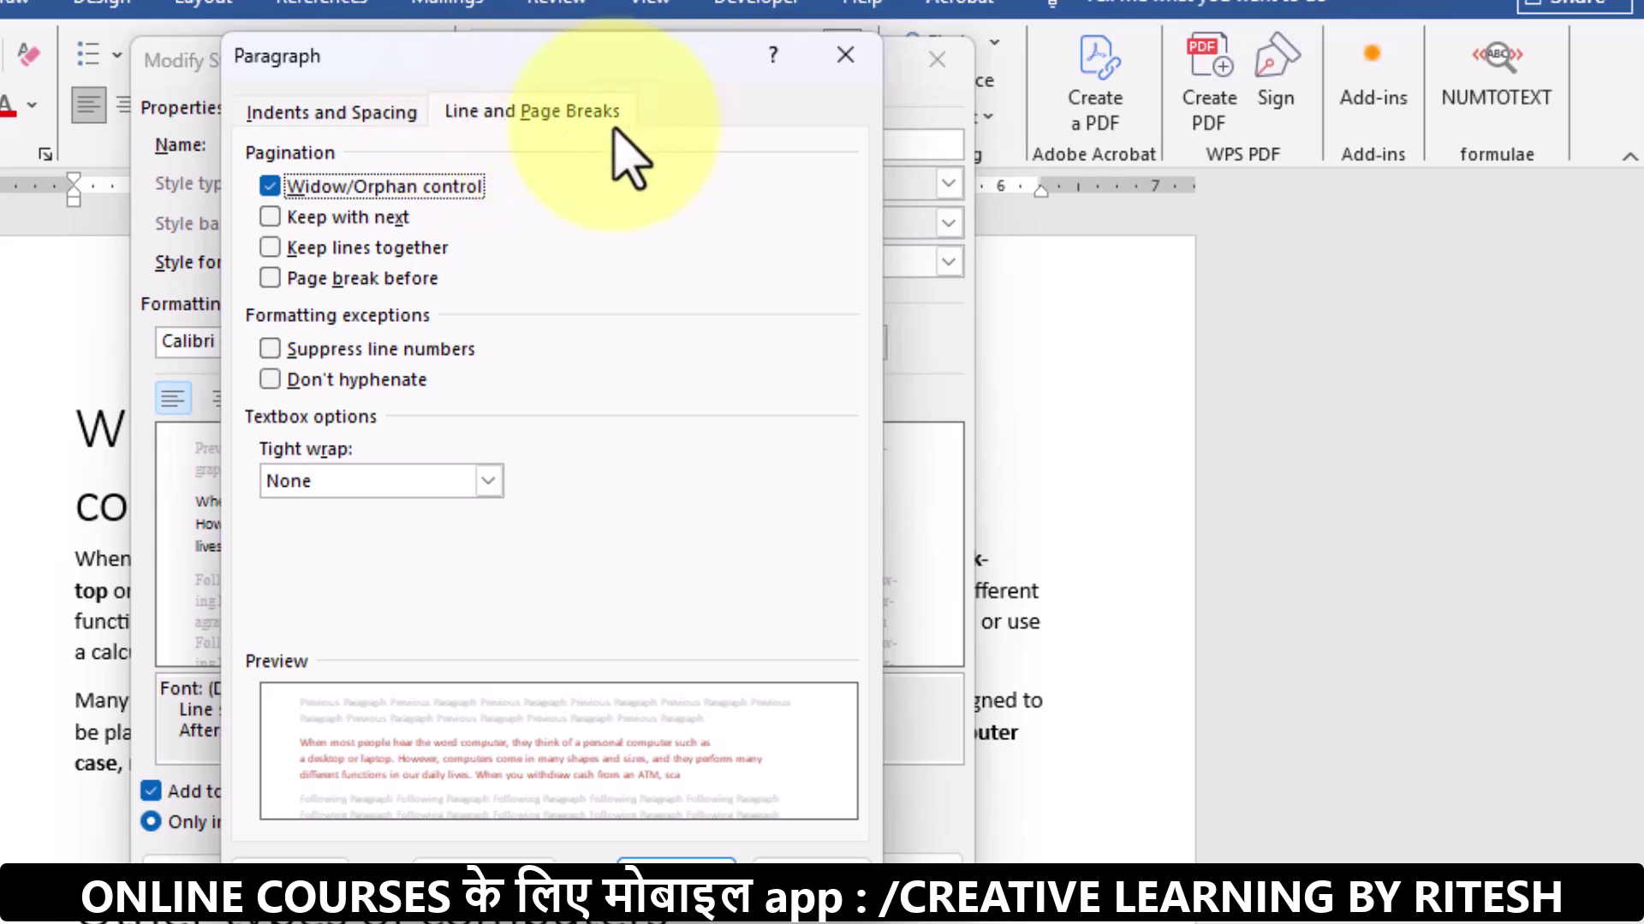
pyautogui.click(269, 379)
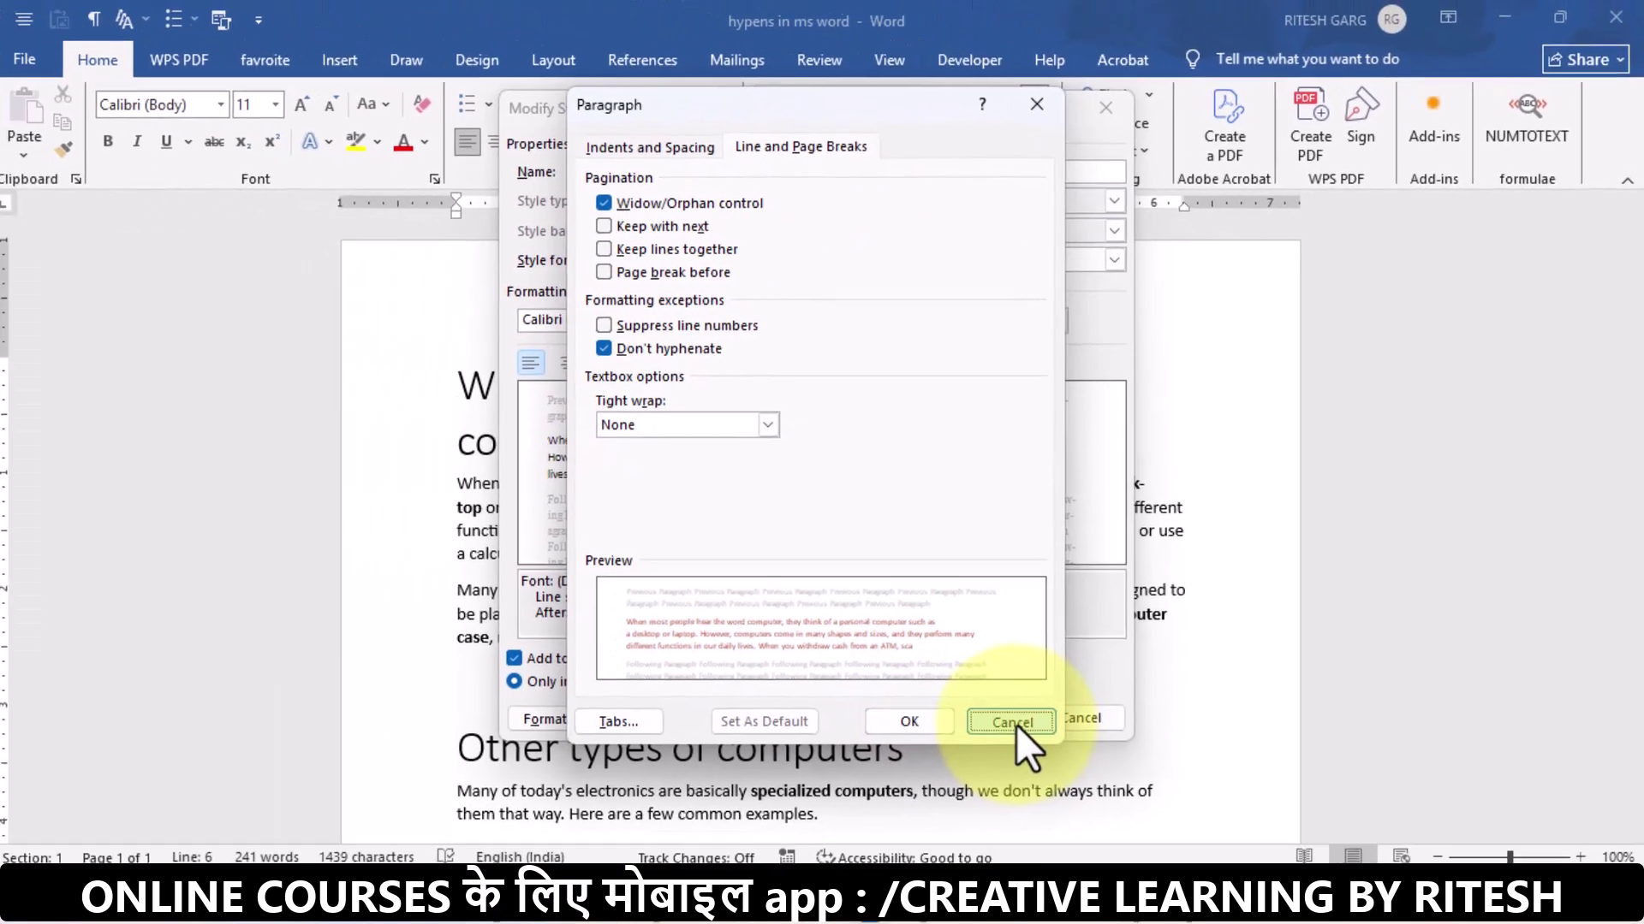
pyautogui.click(1005, 724)
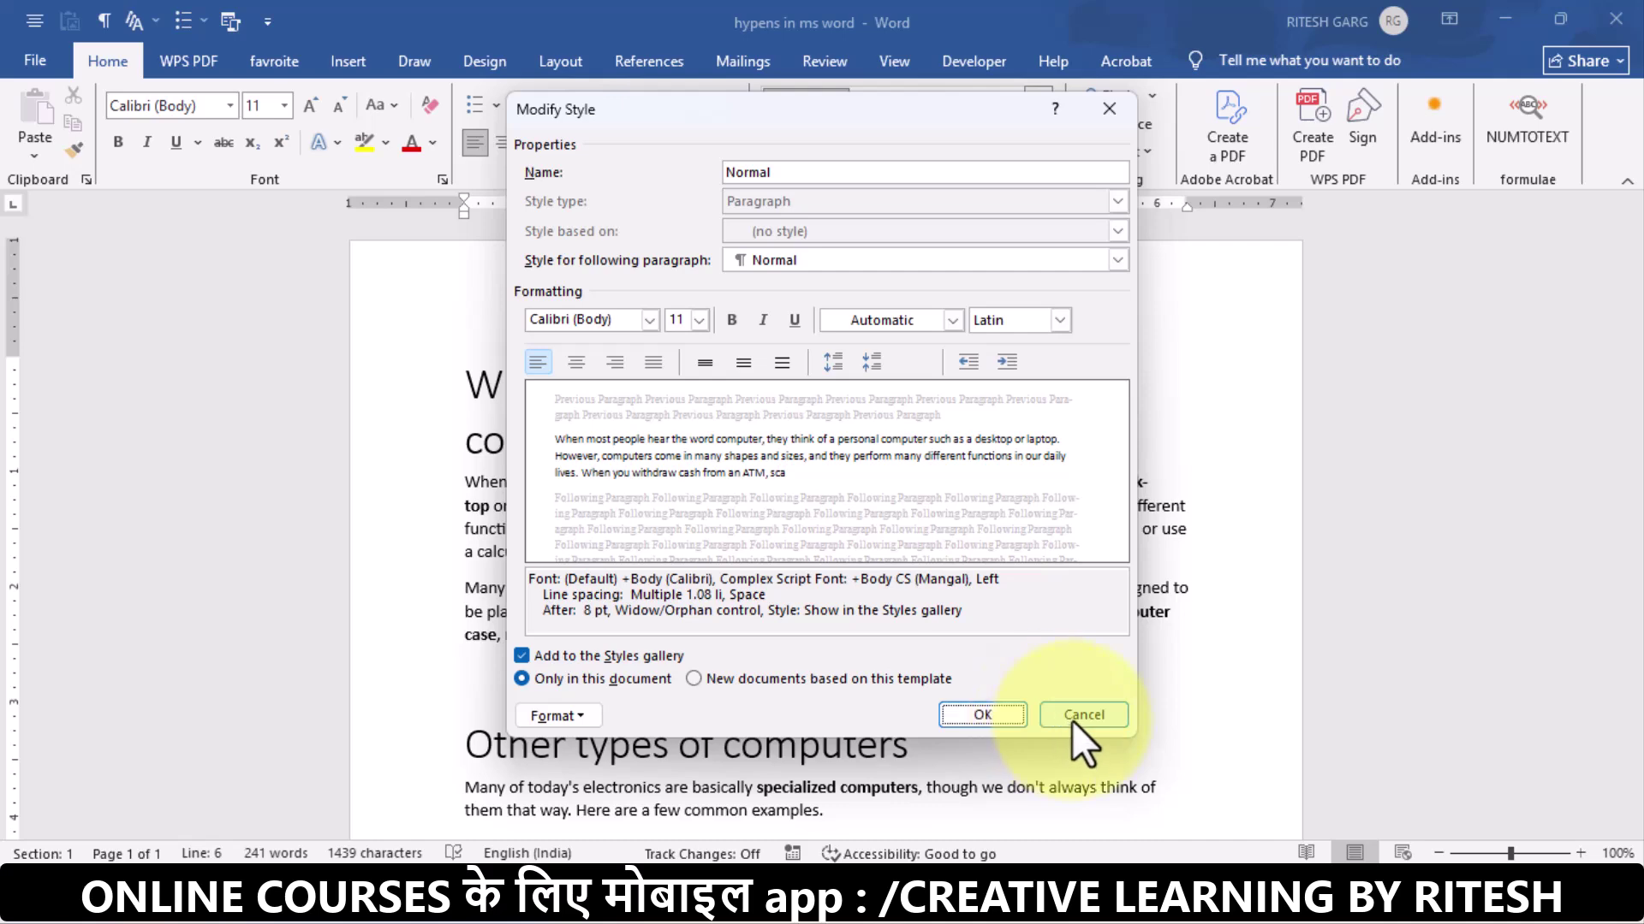
pyautogui.click(1072, 721)
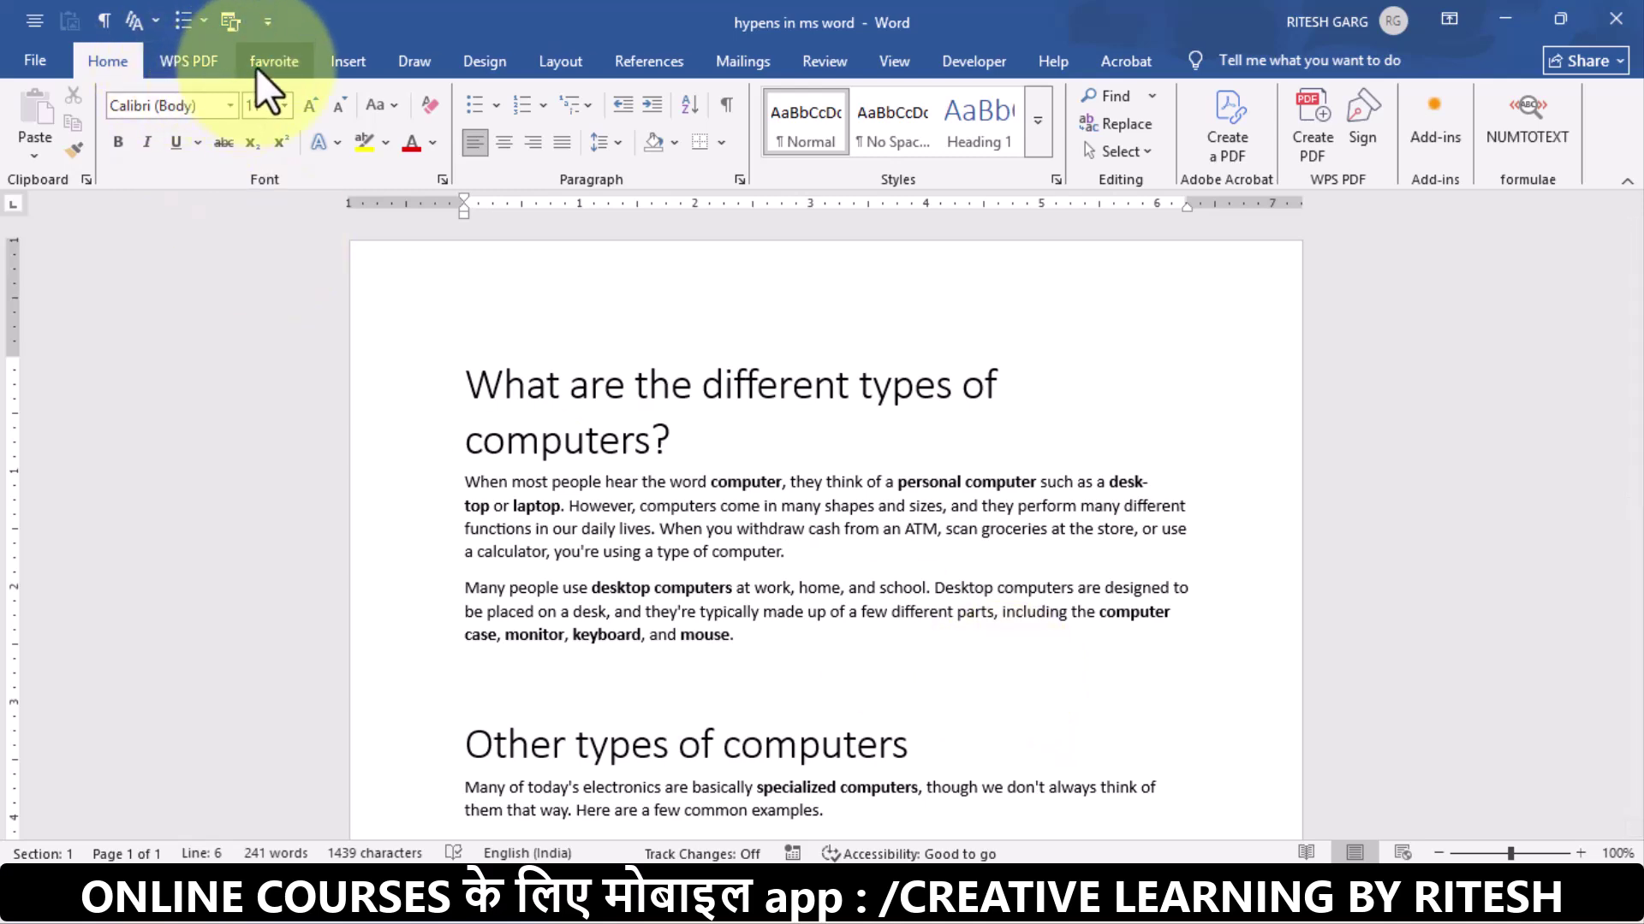
# Set Hyphenation to None so desktop wraps as a whole word.
pyautogui.click(560, 61)
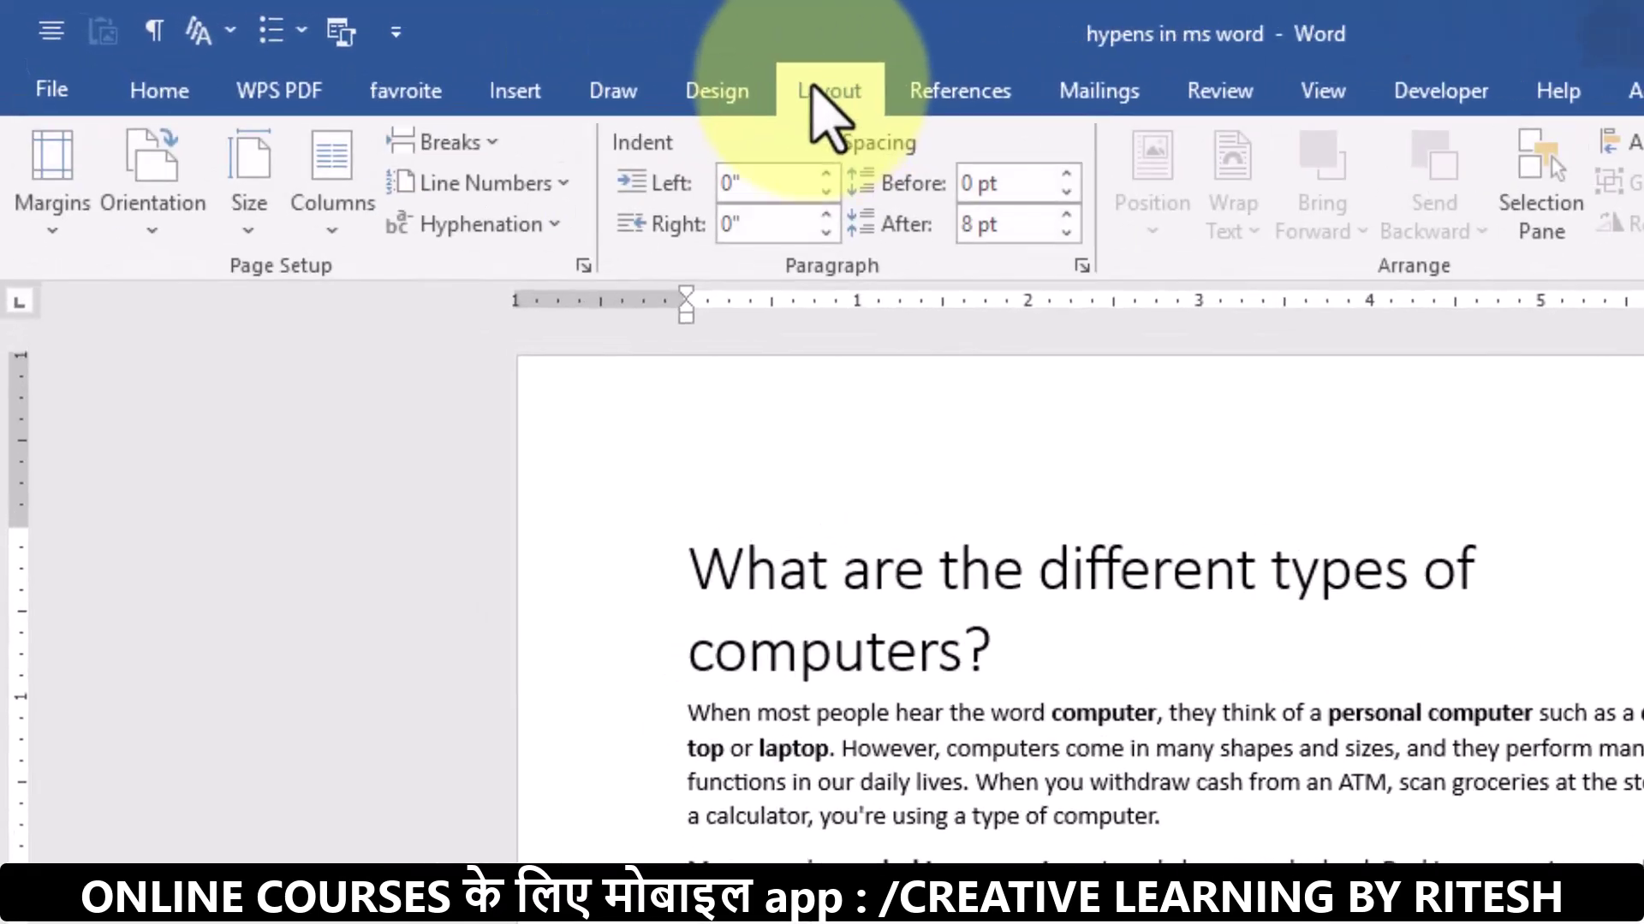
pyautogui.click(582, 240)
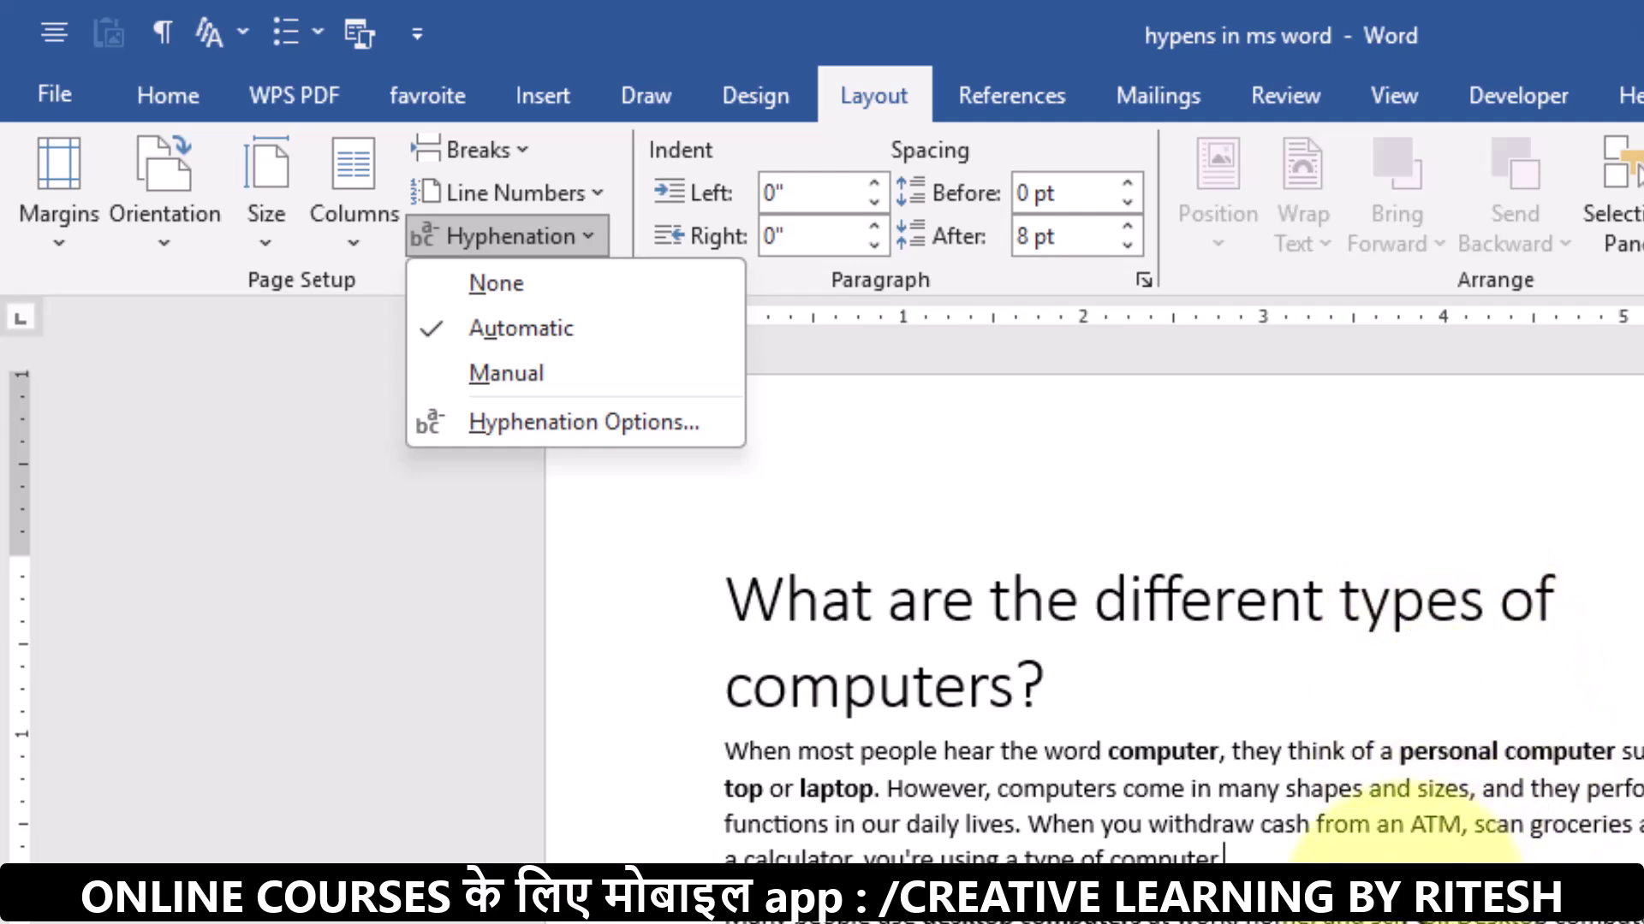
pyautogui.click(1396, 856)
pyautogui.click(717, 579)
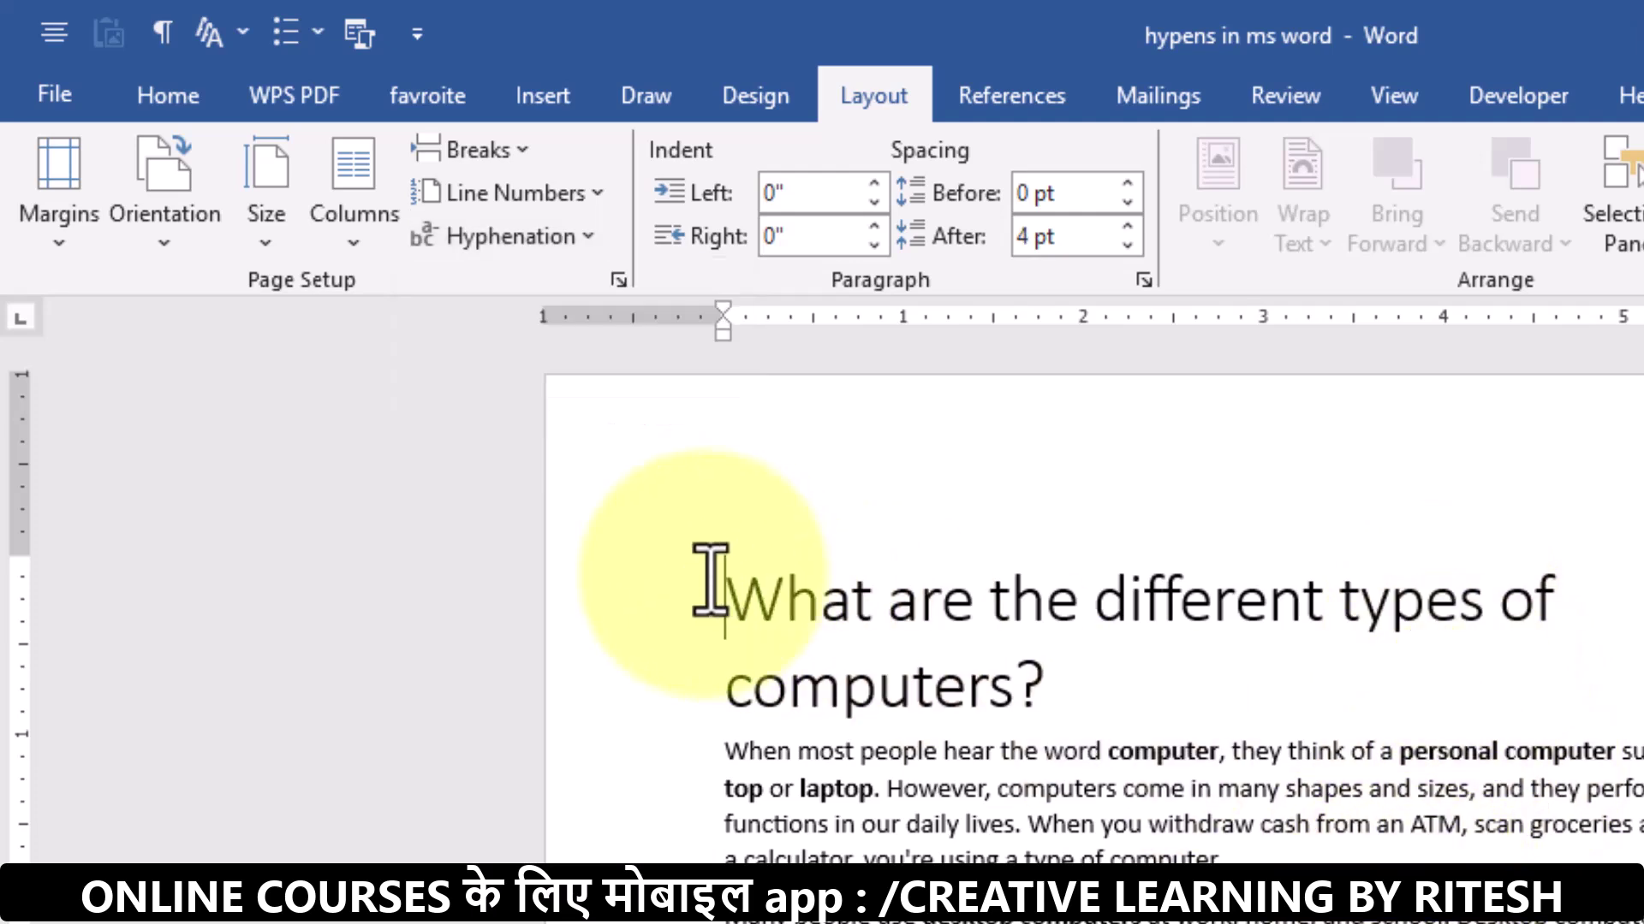
pyautogui.click(595, 240)
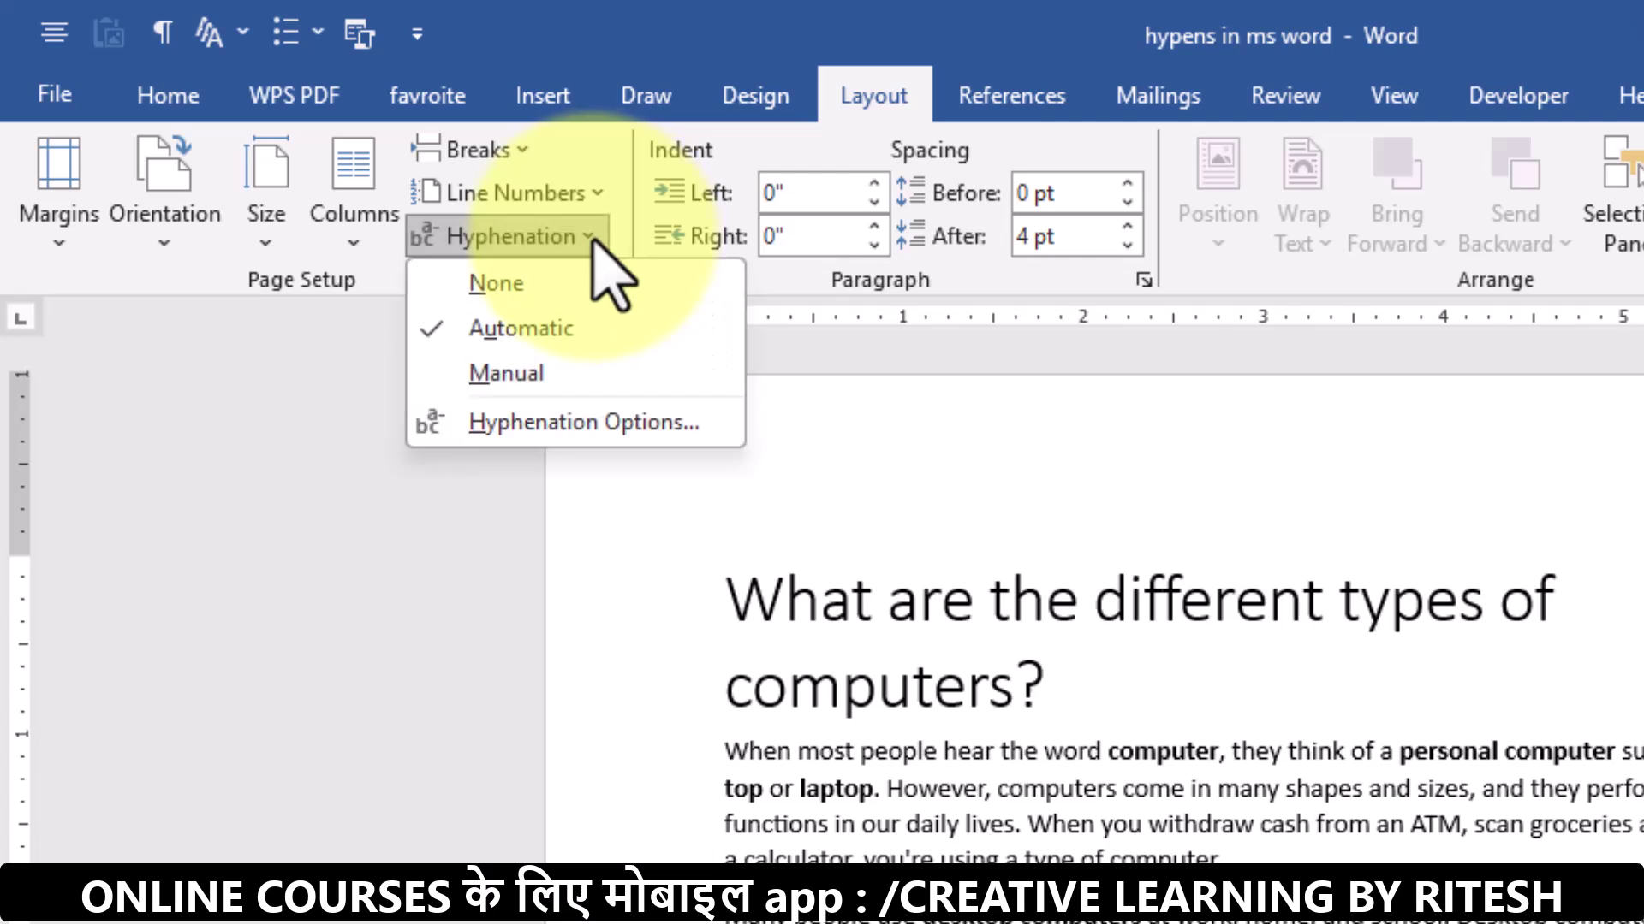
pyautogui.click(576, 291)
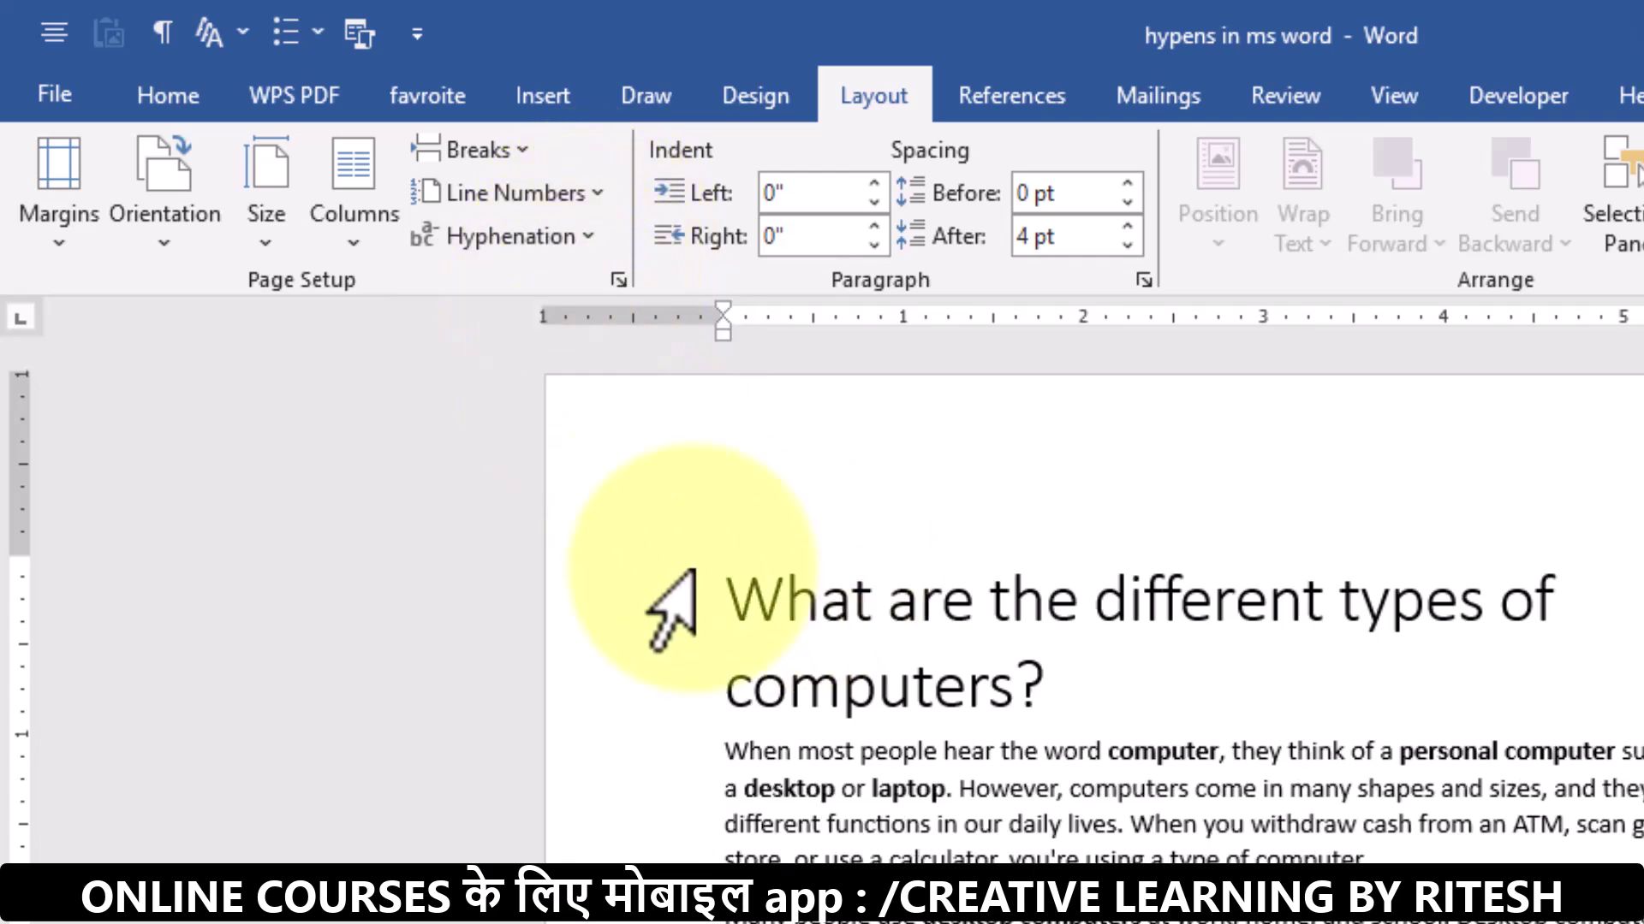
pyautogui.scroll(-2, 1155, 678)
pyautogui.scroll(-4, 1156, 678)
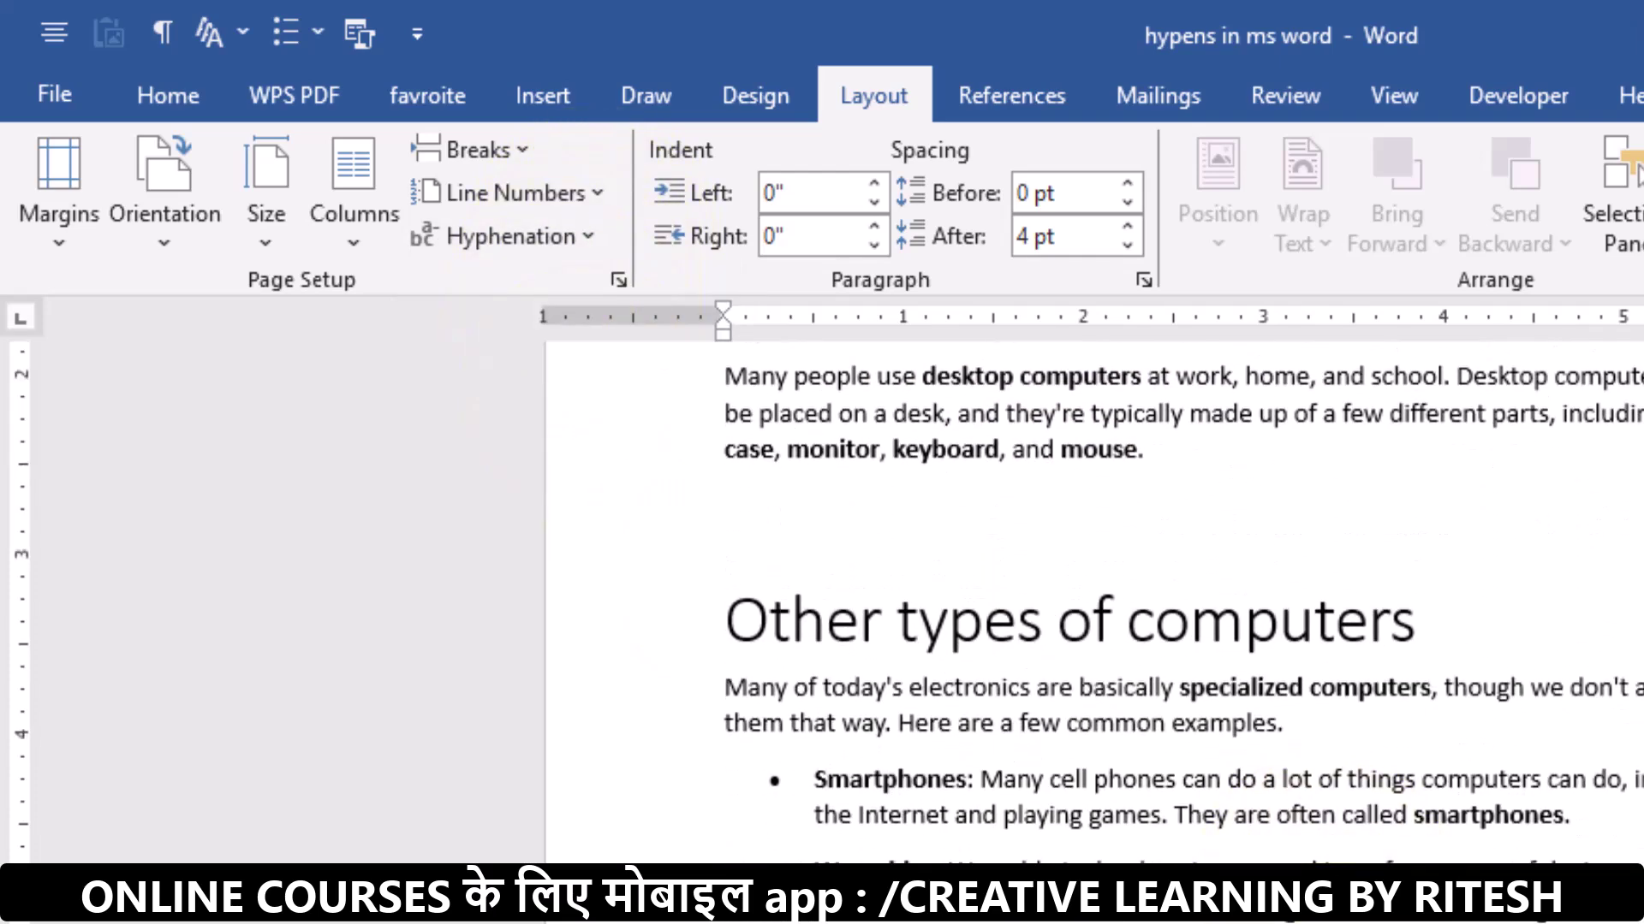
pyautogui.scroll(5, 741, 403)
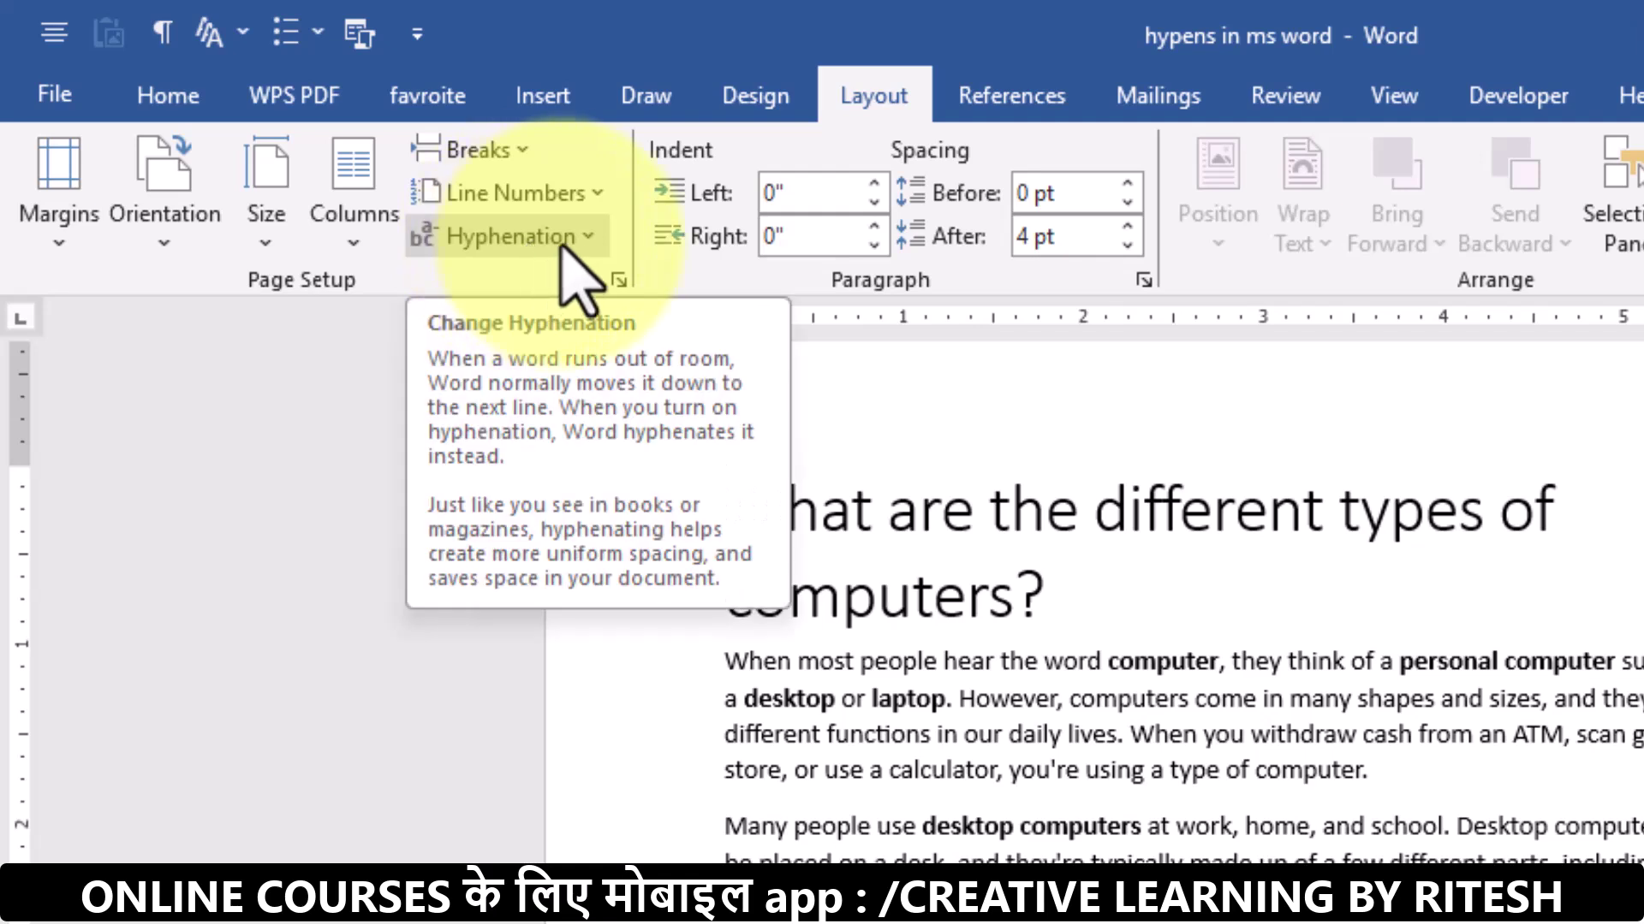
# Run Manual hyphenation, accepting desk-top, devic-es and play-ing.
pyautogui.click(565, 244)
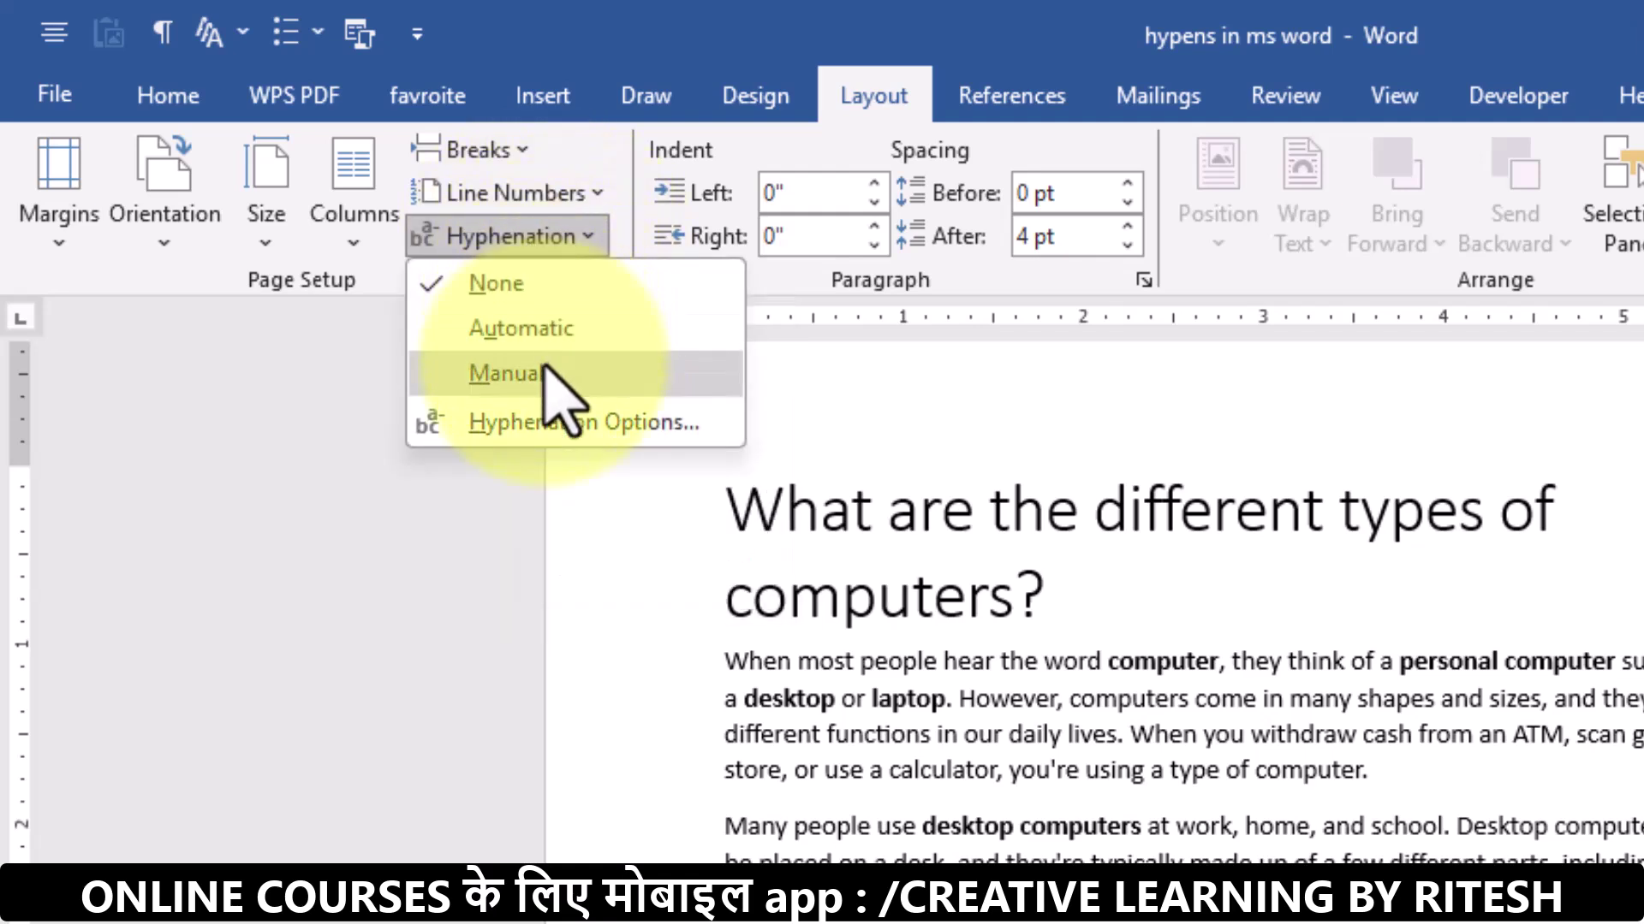
pyautogui.click(548, 375)
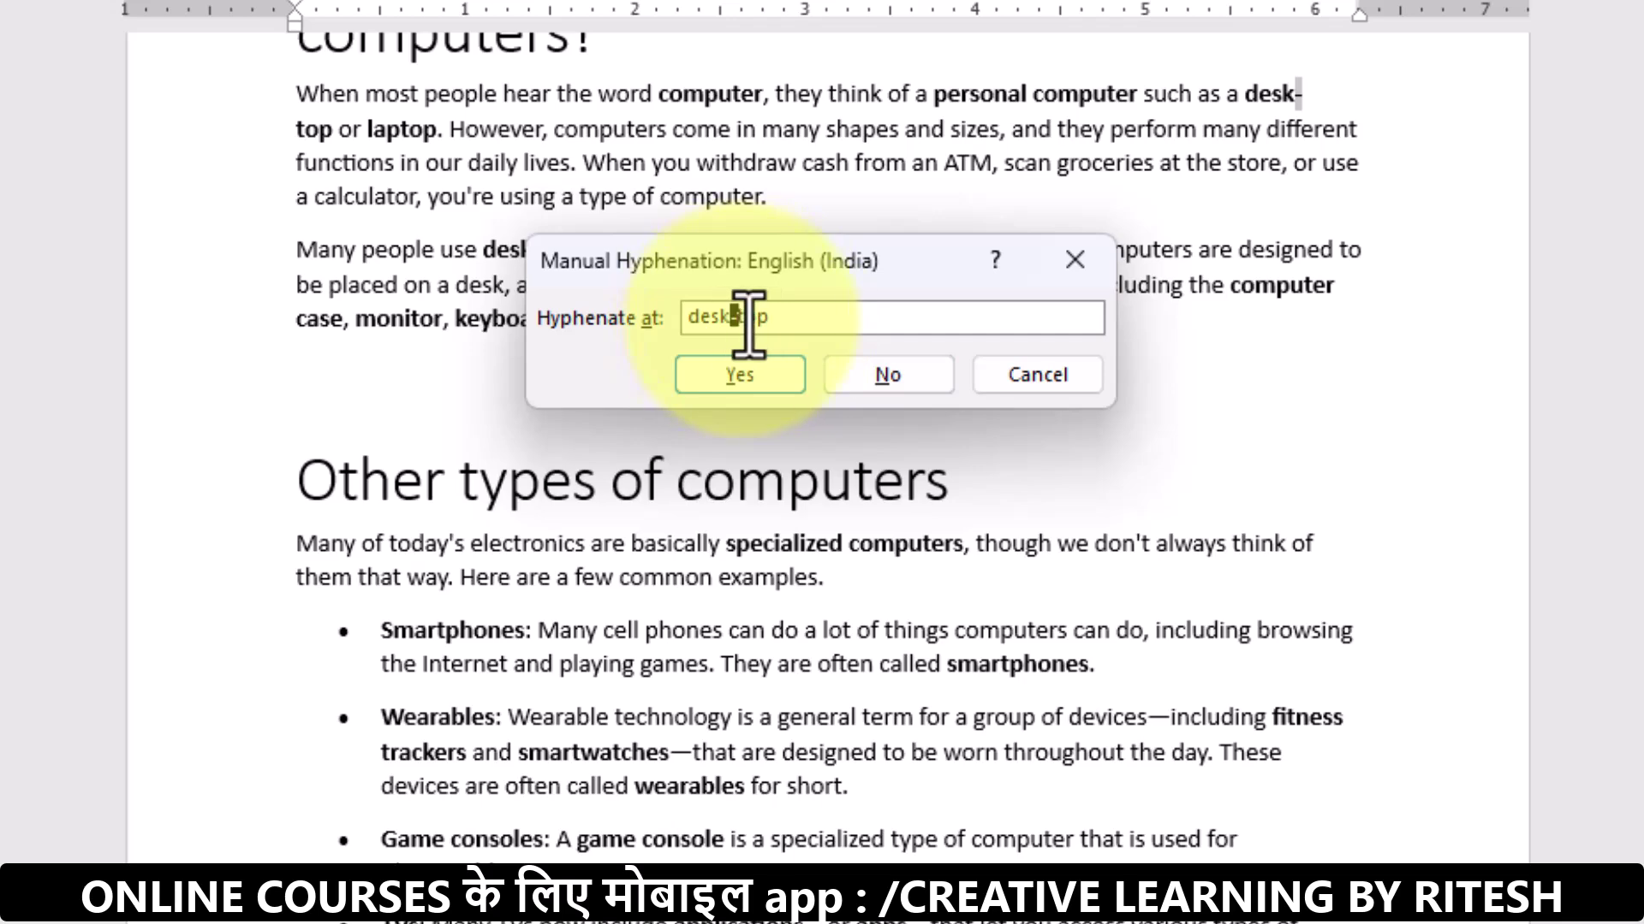
pyautogui.click(738, 375)
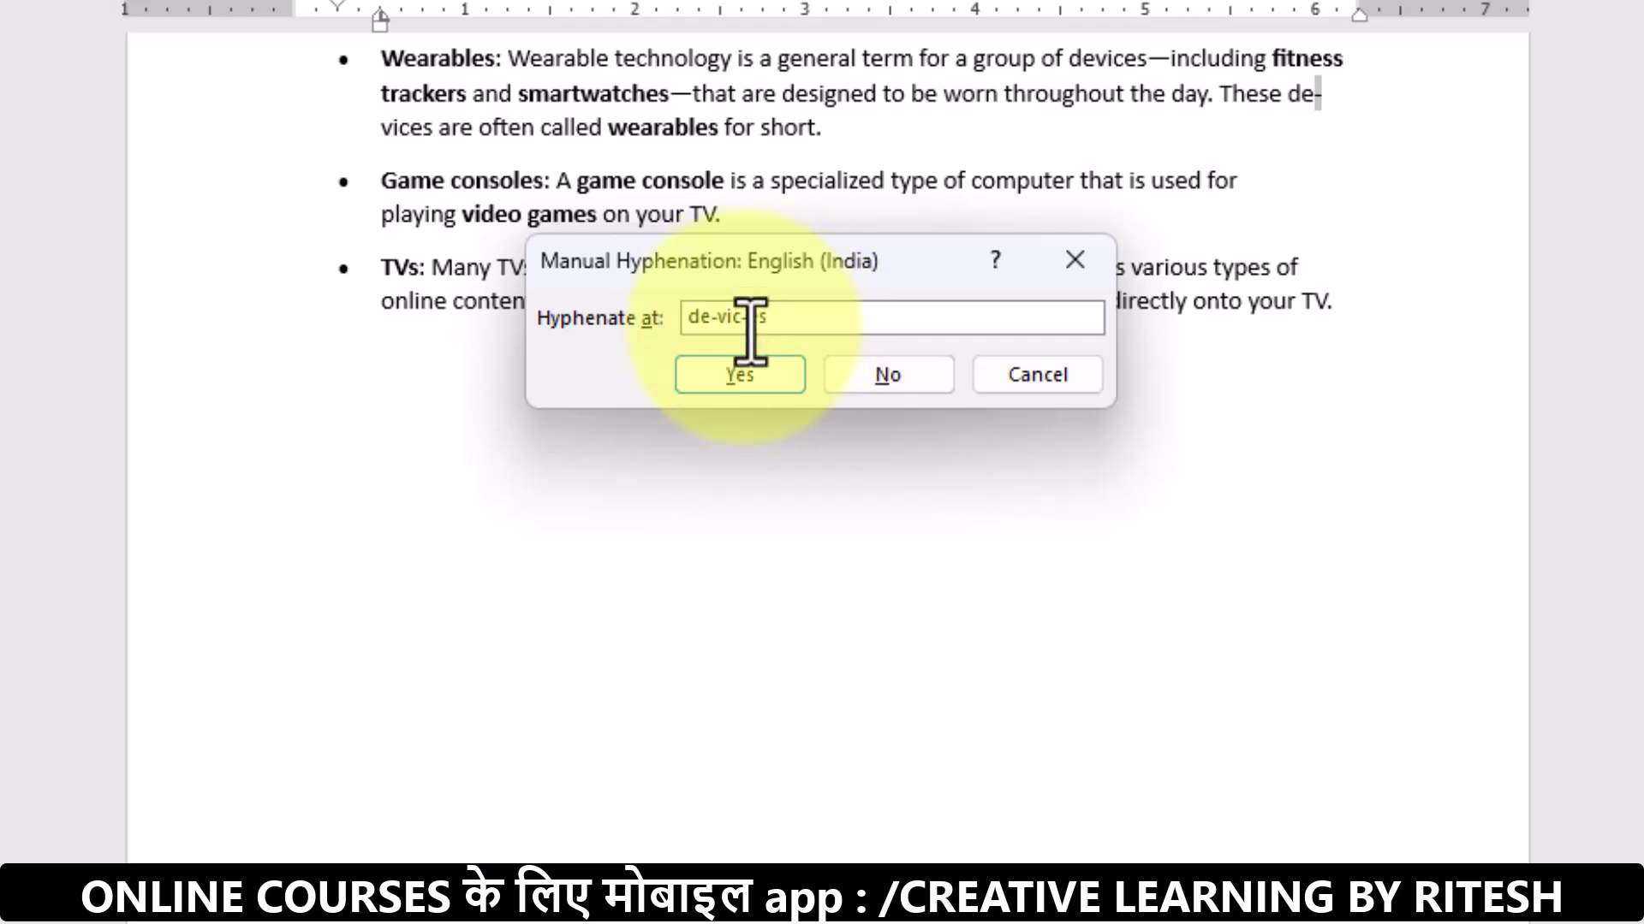
pyautogui.click(741, 375)
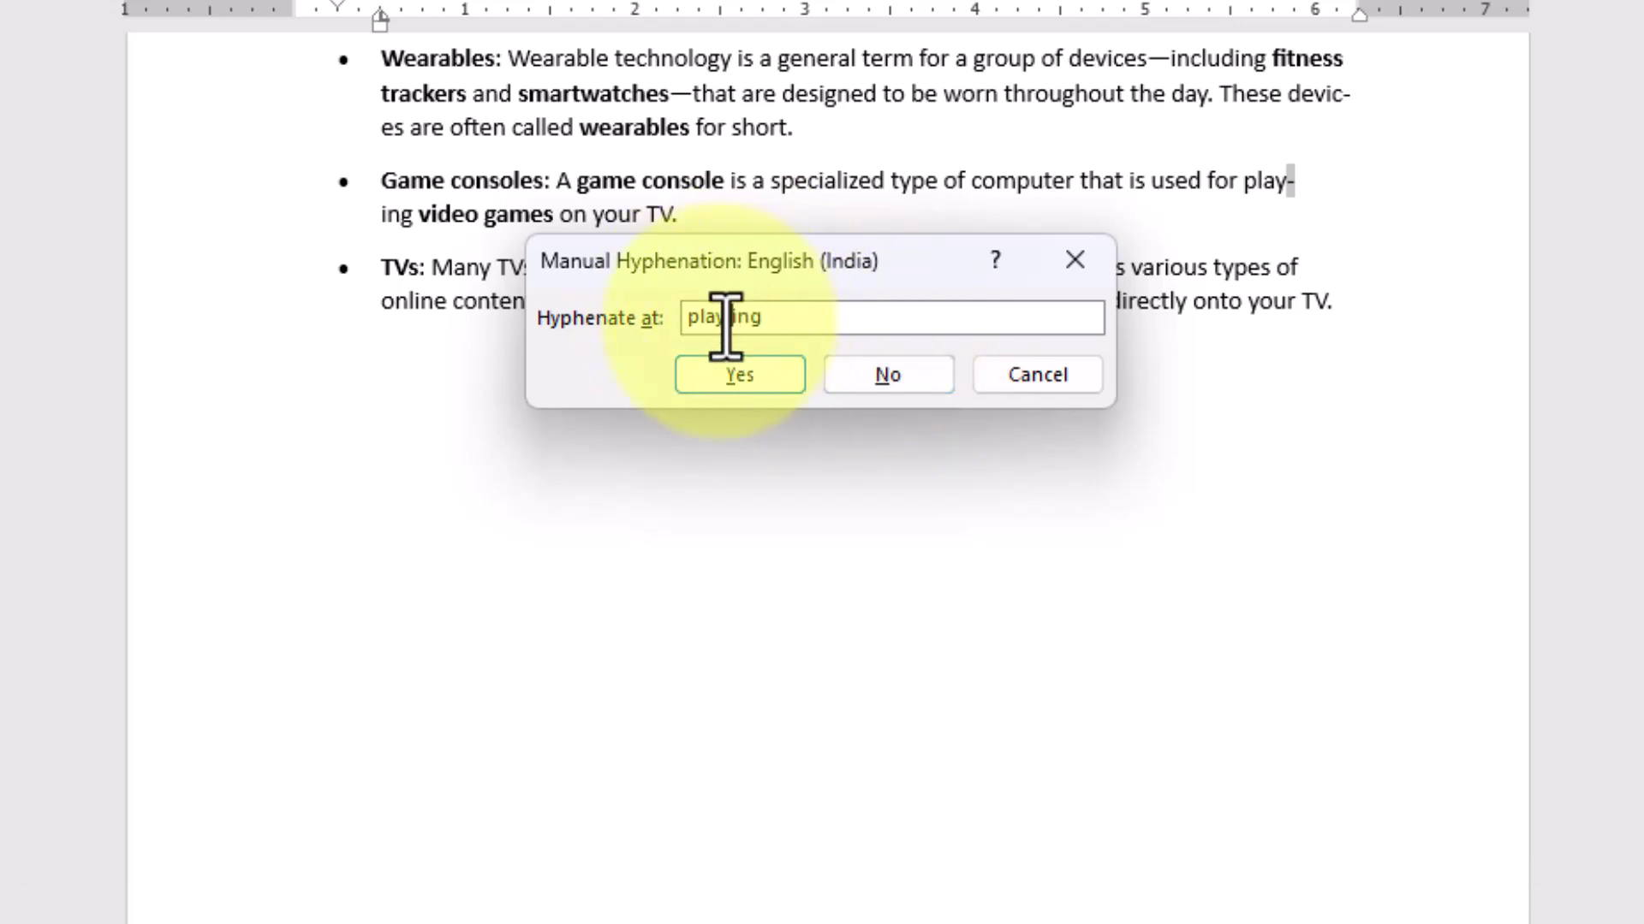
pyautogui.click(747, 377)
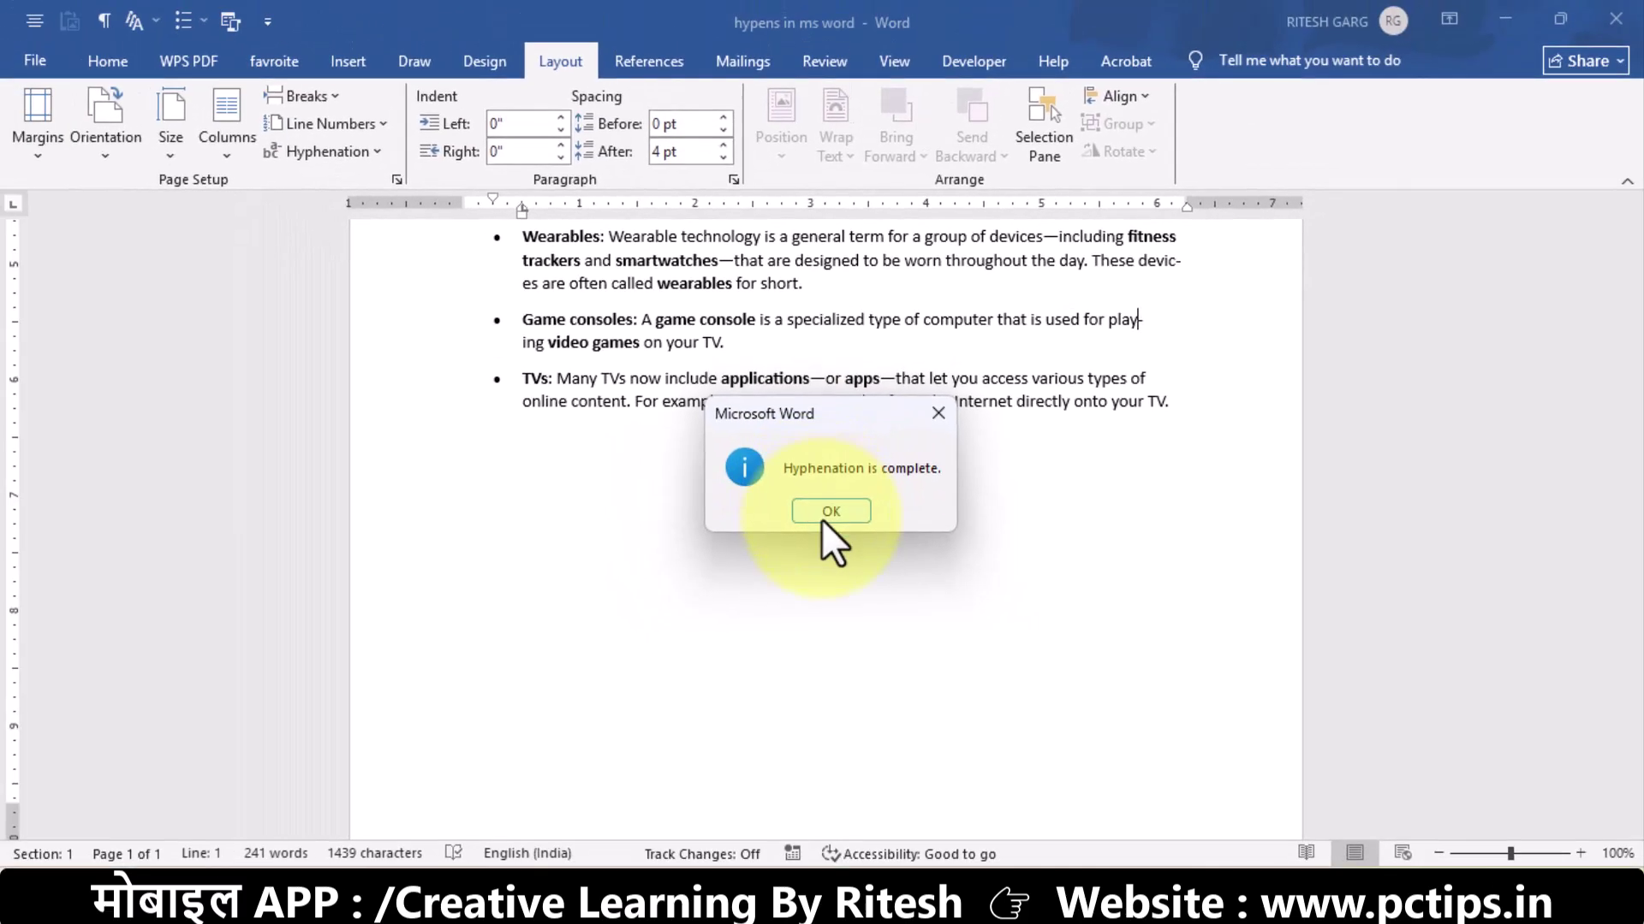
# Close the Hyphenation is complete message and show the Hyphenation menu again.
pyautogui.click(834, 464)
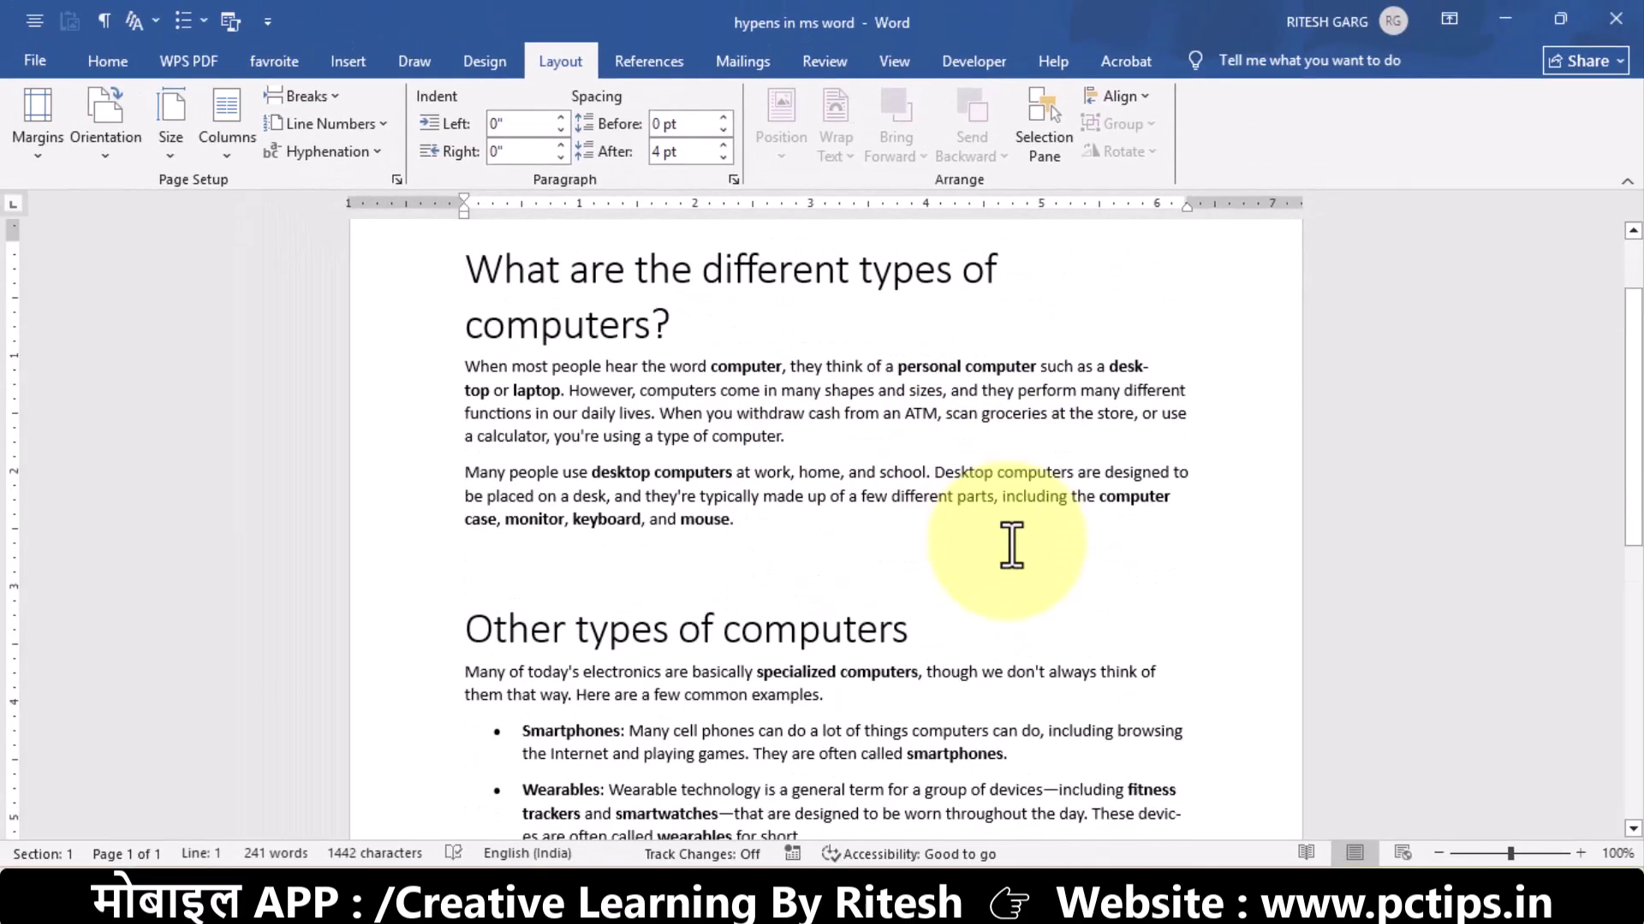
pyautogui.click(357, 151)
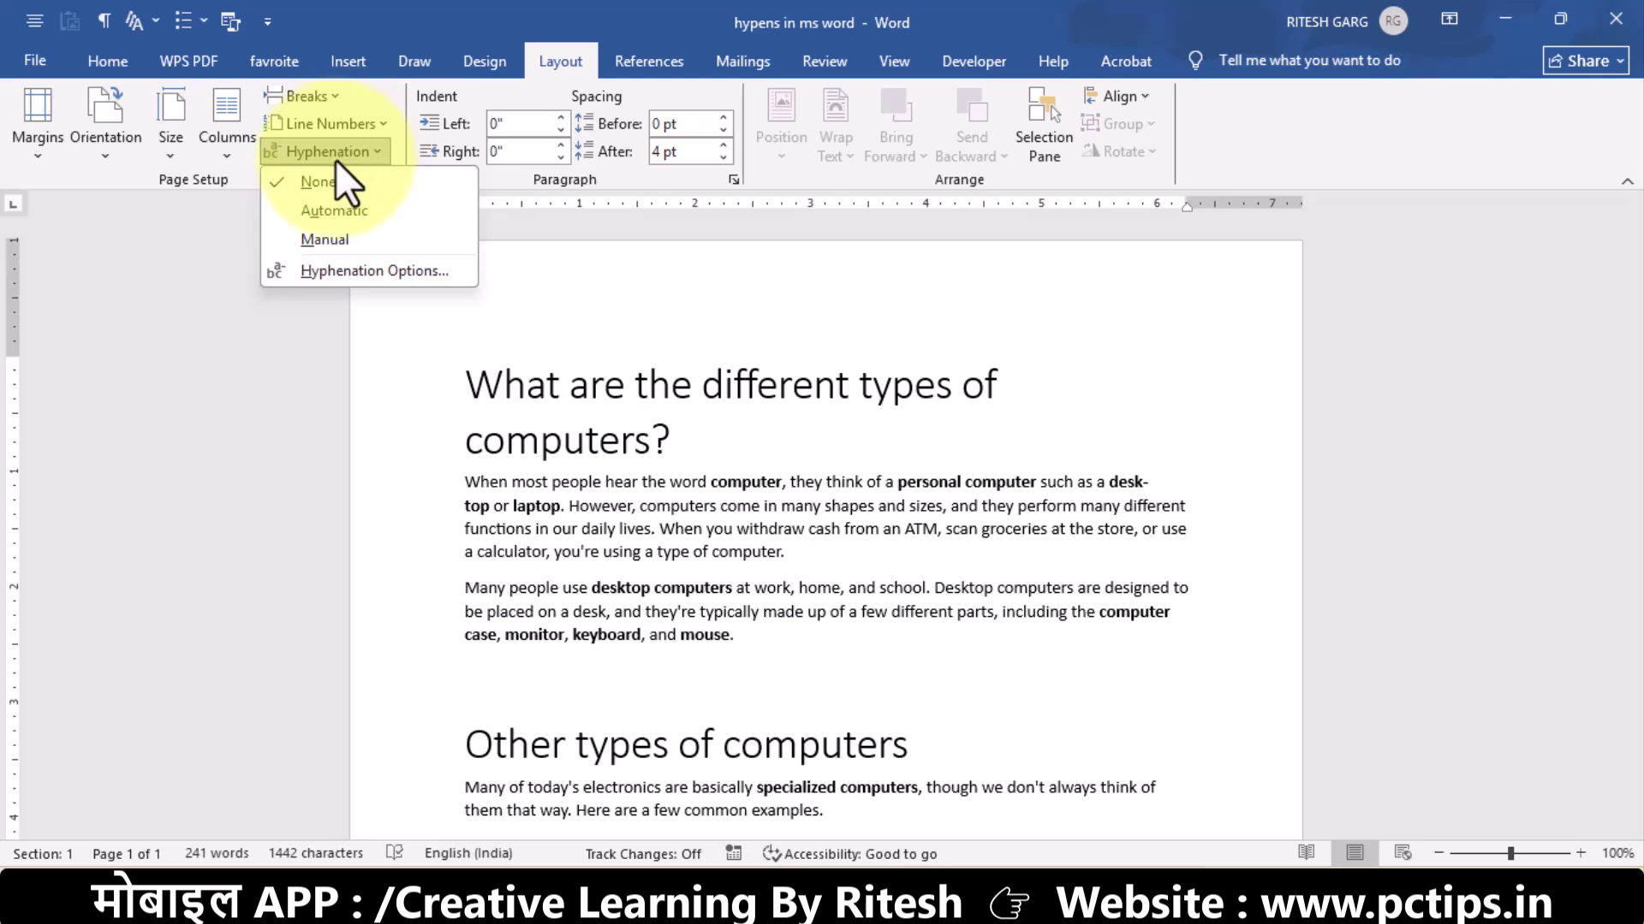
# In Hyphenation Options, set Limit consecutive hyphens to 2.
pyautogui.click(358, 269)
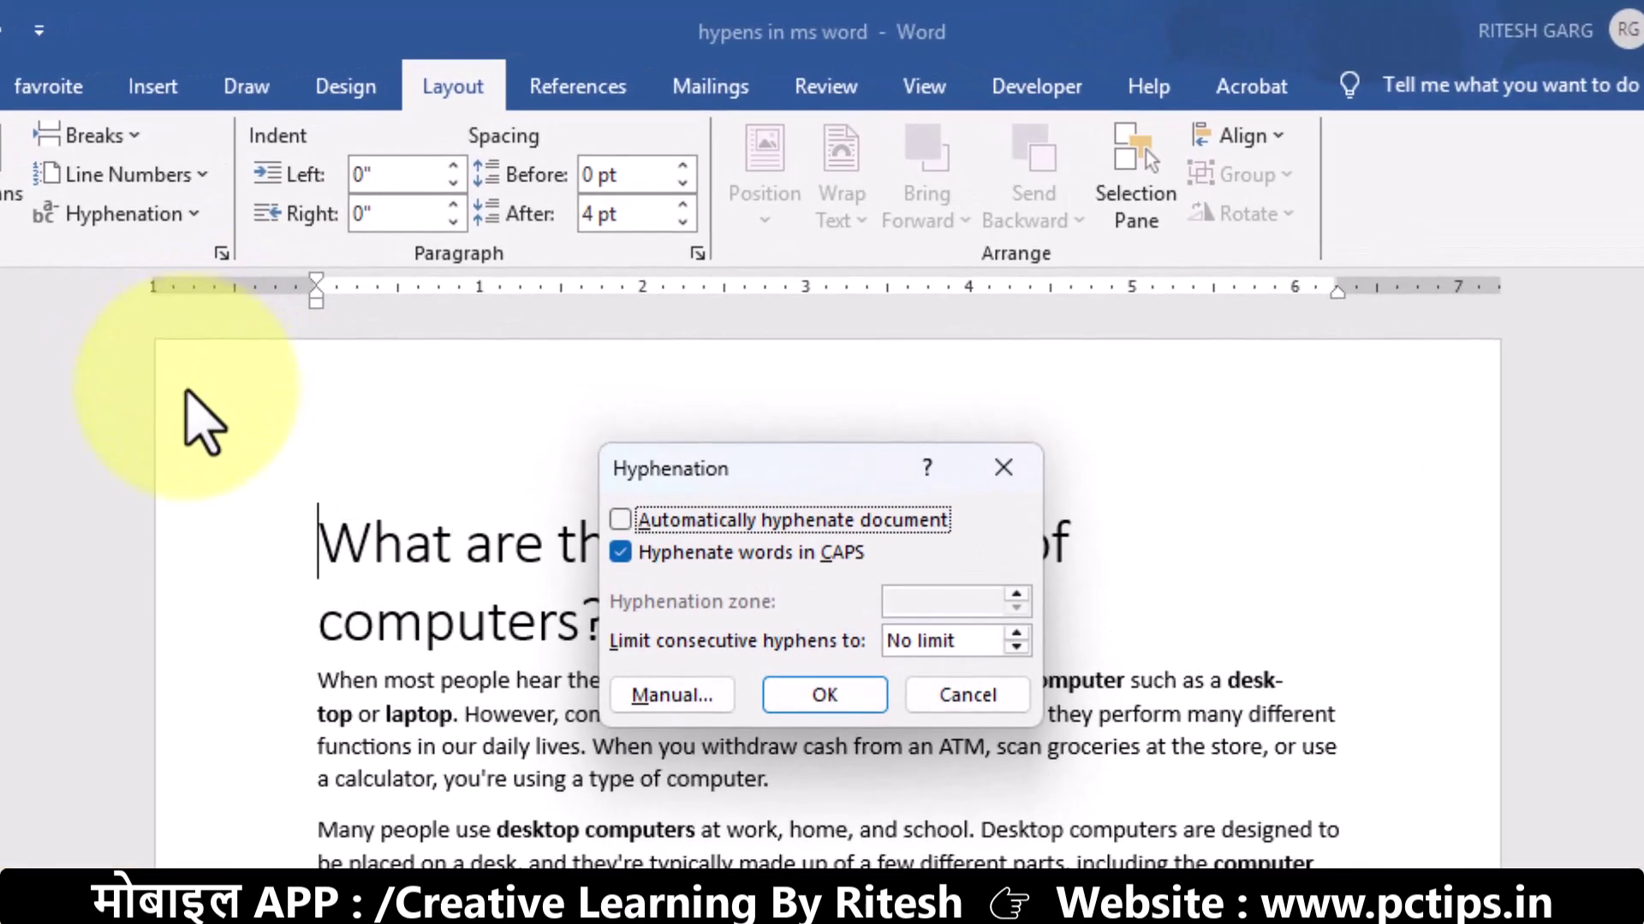
pyautogui.moveTo(756, 468); pyautogui.dragTo(623, 383)
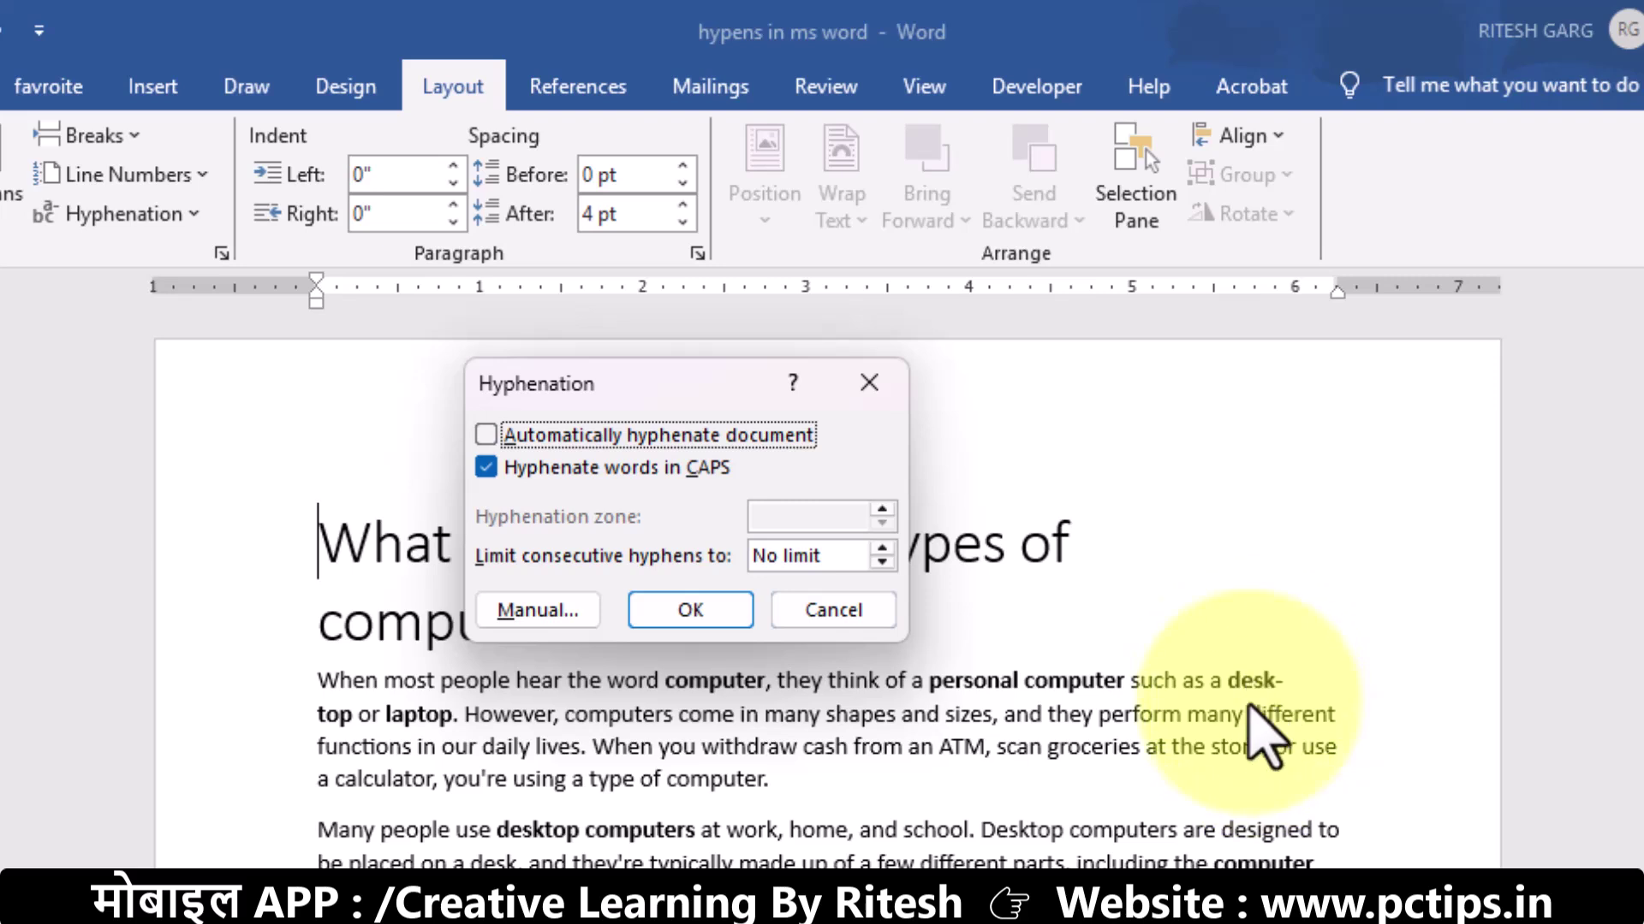
pyautogui.click(882, 550)
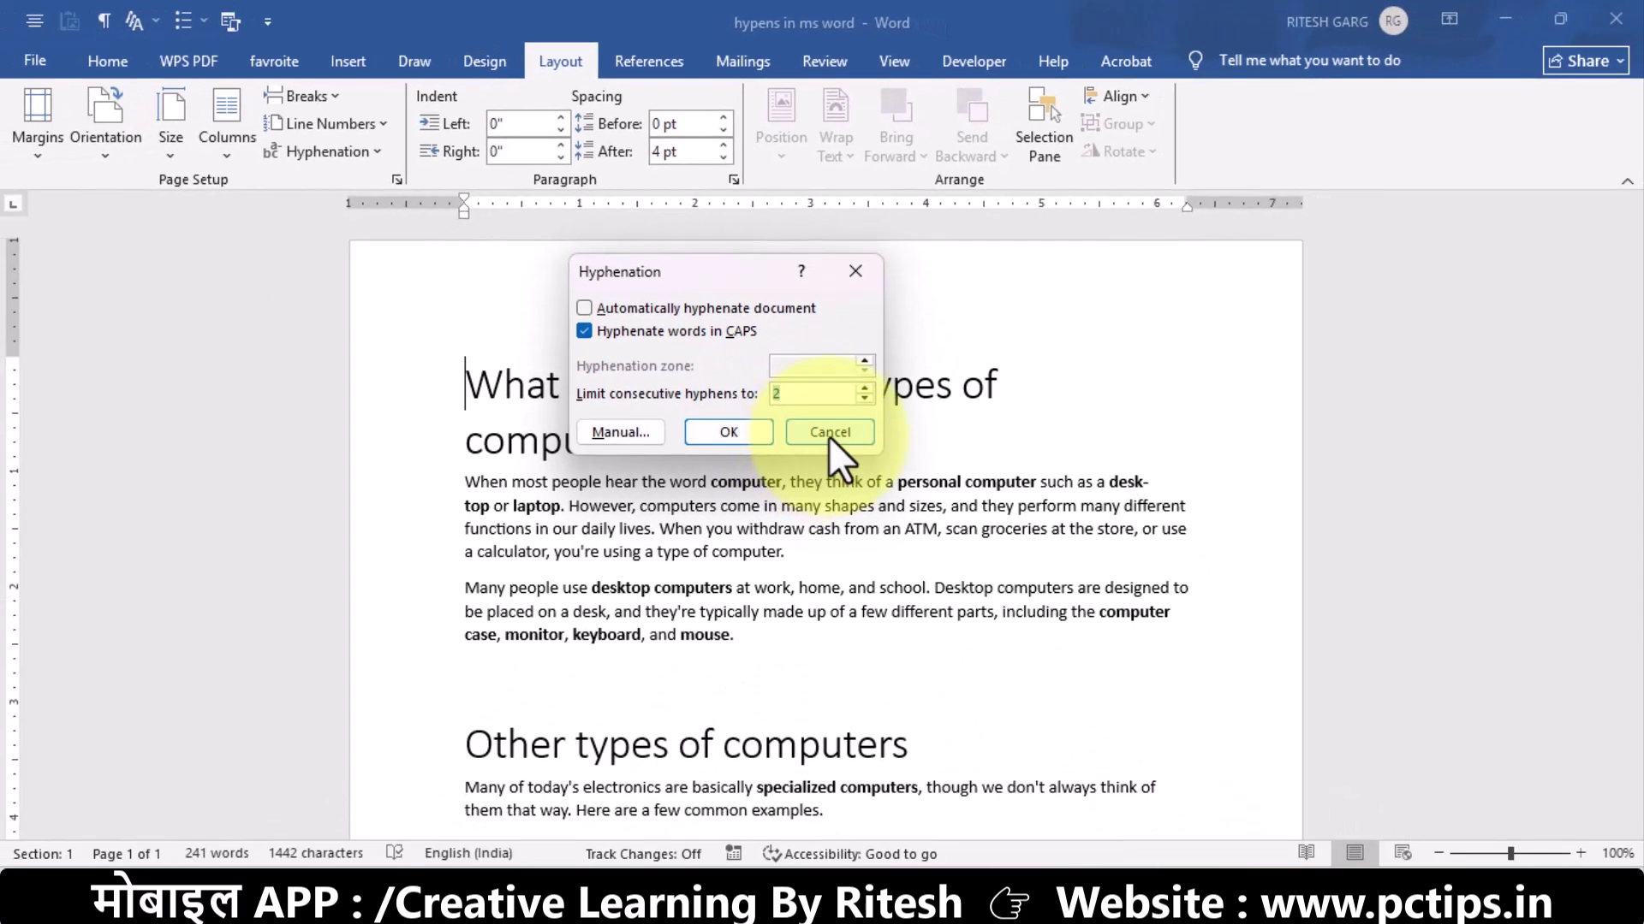
pyautogui.click(855, 432)
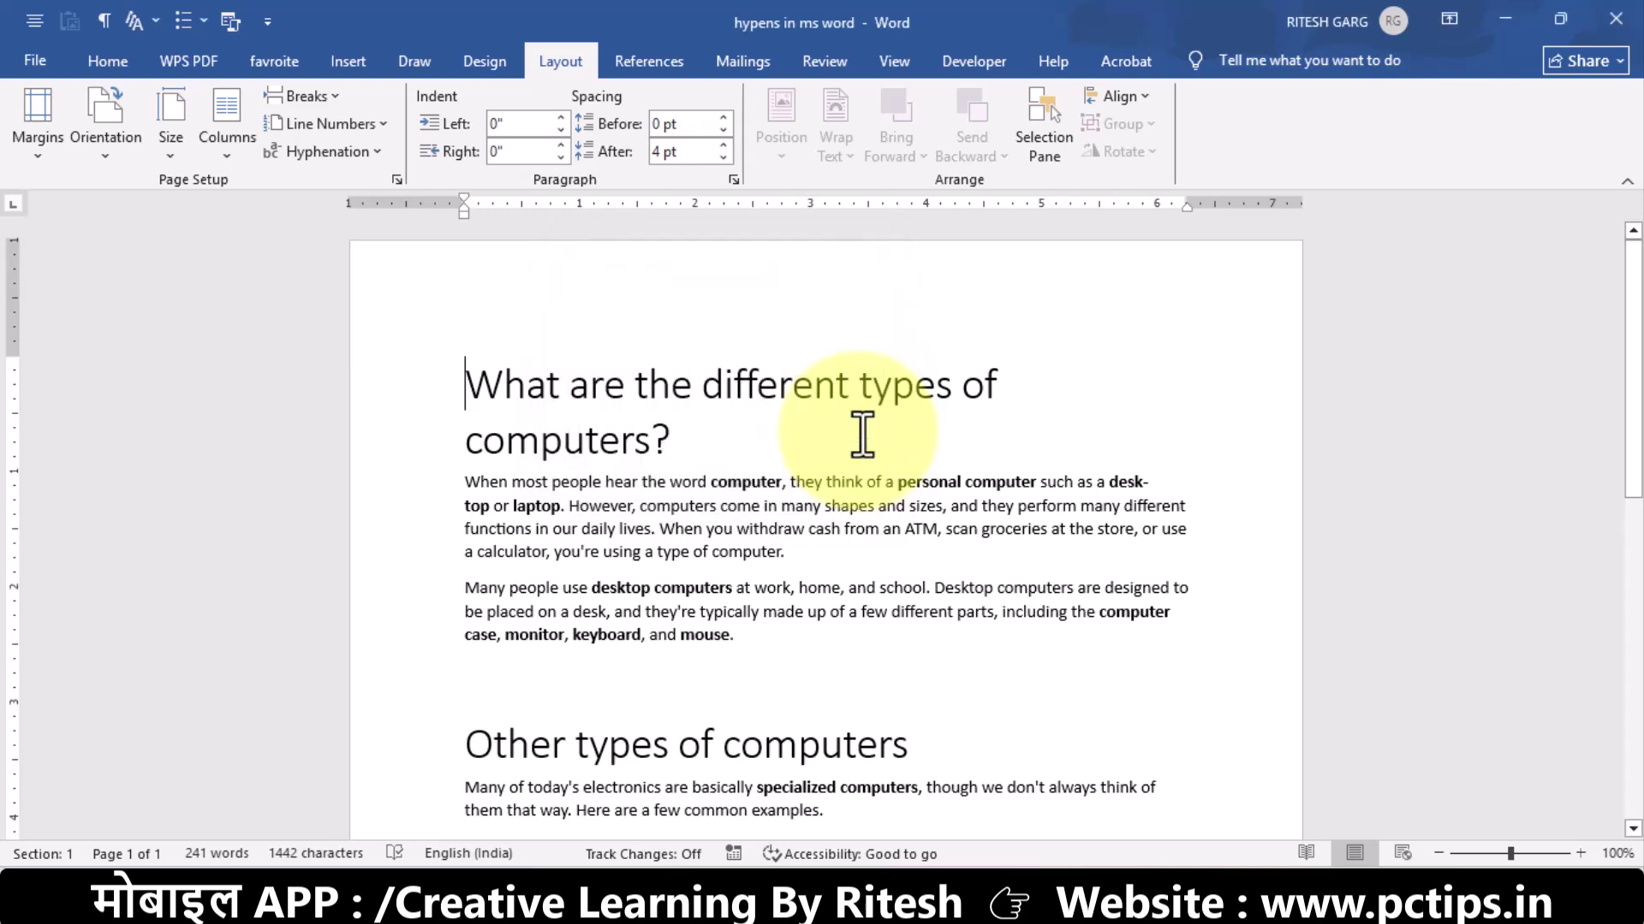
pyautogui.scroll(-2, 838, 529)
pyautogui.scroll(-2, 881, 587)
pyautogui.scroll(-3, 881, 605)
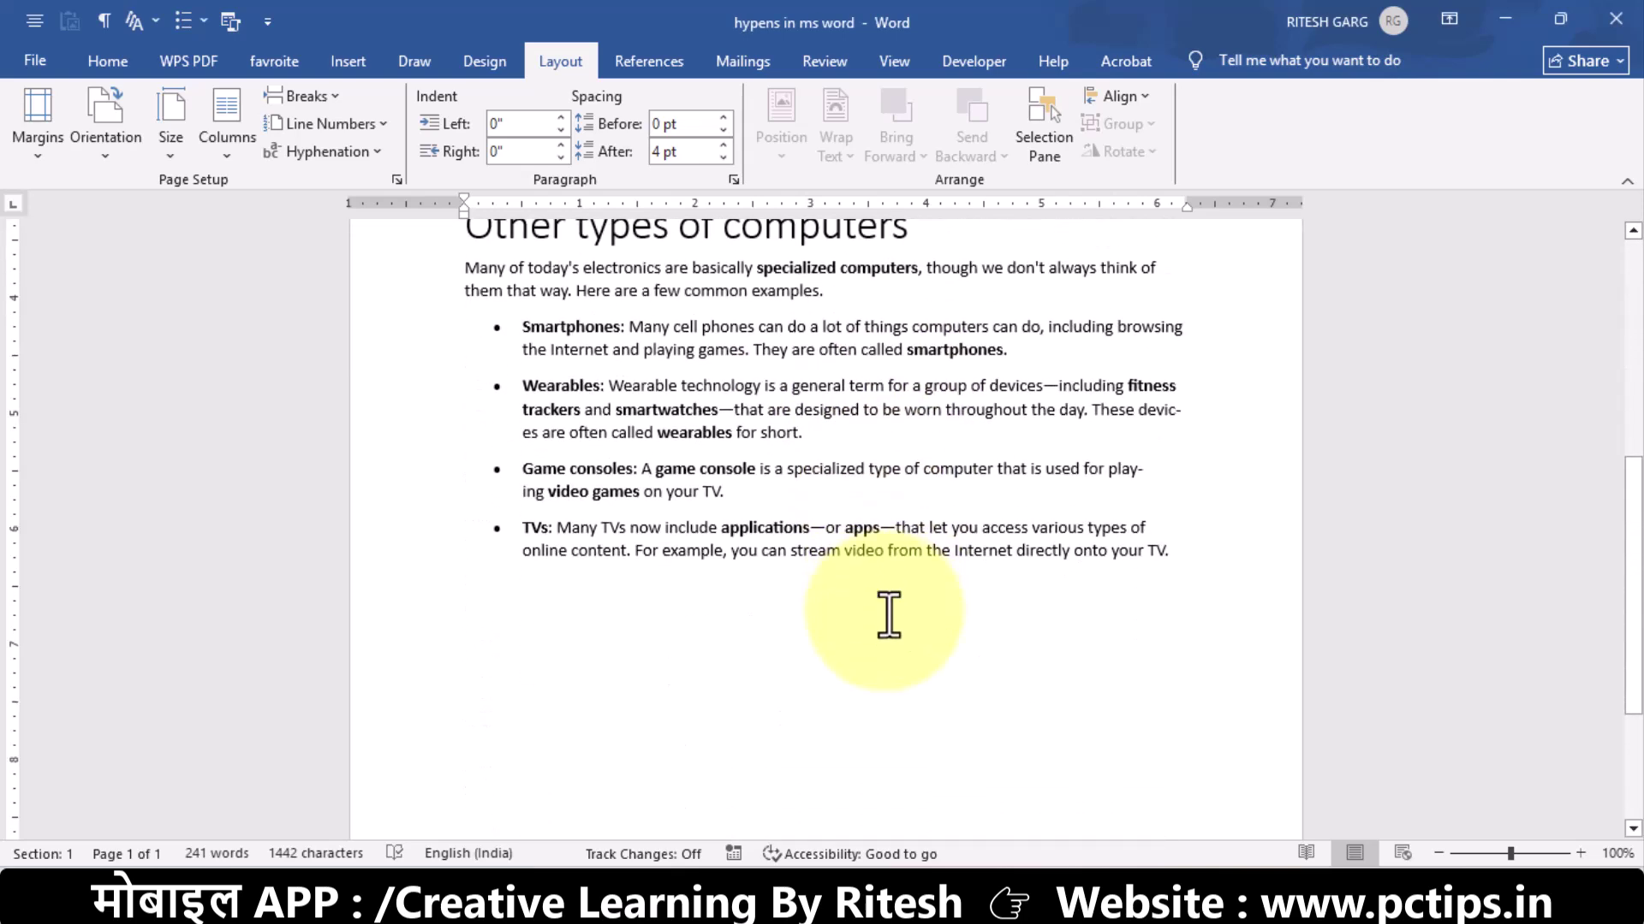
pyautogui.scroll(4, 892, 616)
pyautogui.scroll(3, 895, 607)
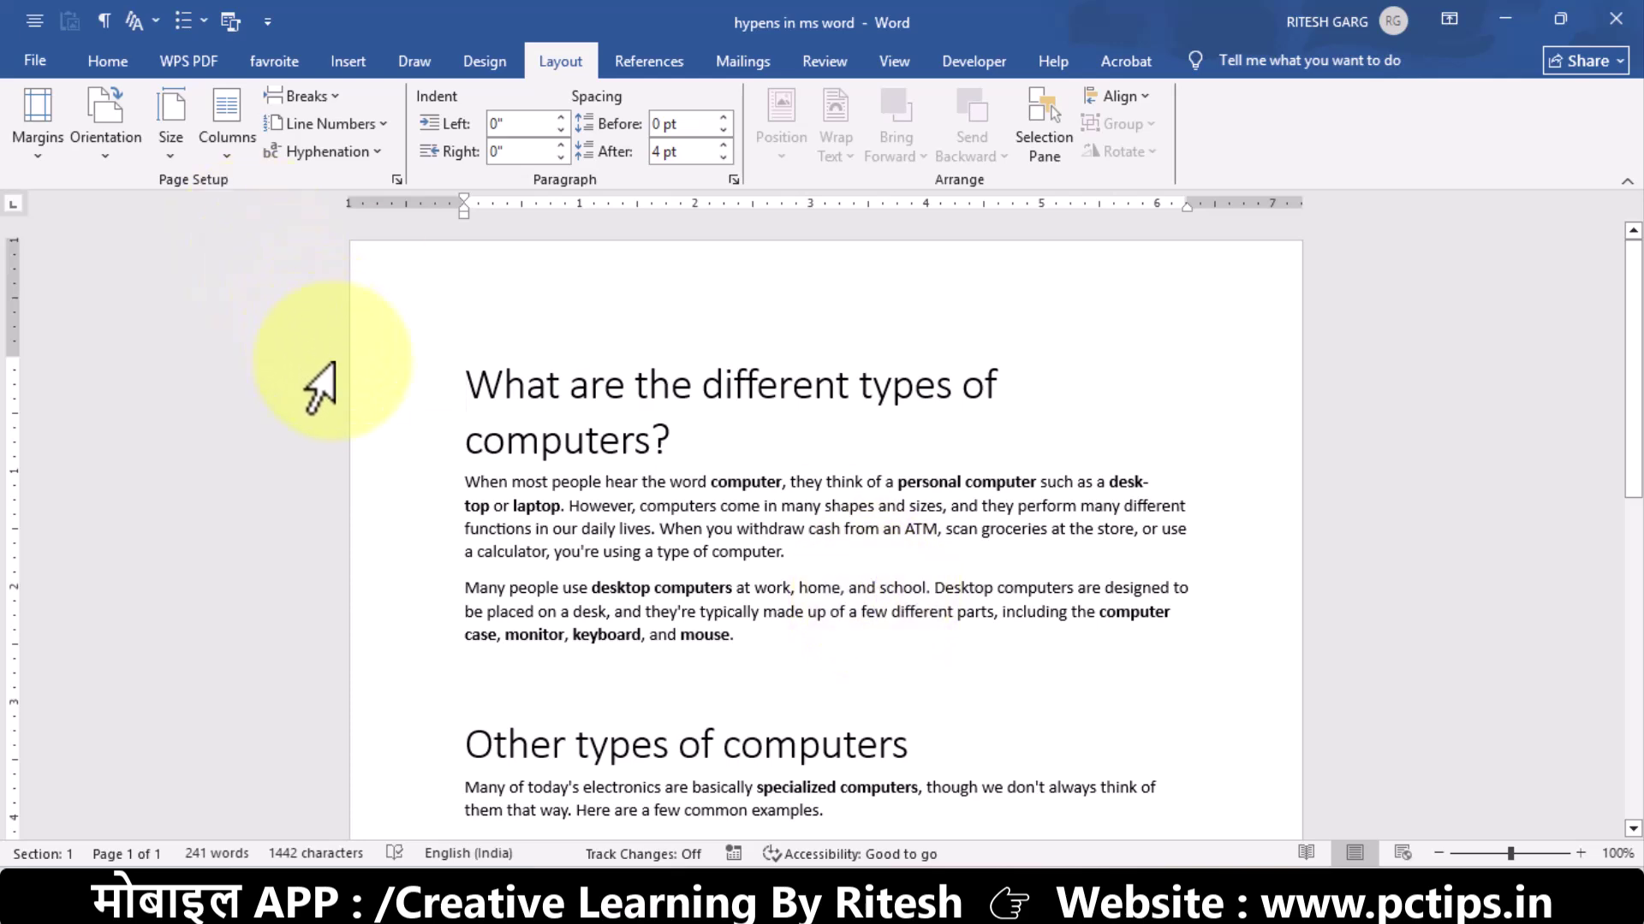
pyautogui.scroll(-2, 531, 524)
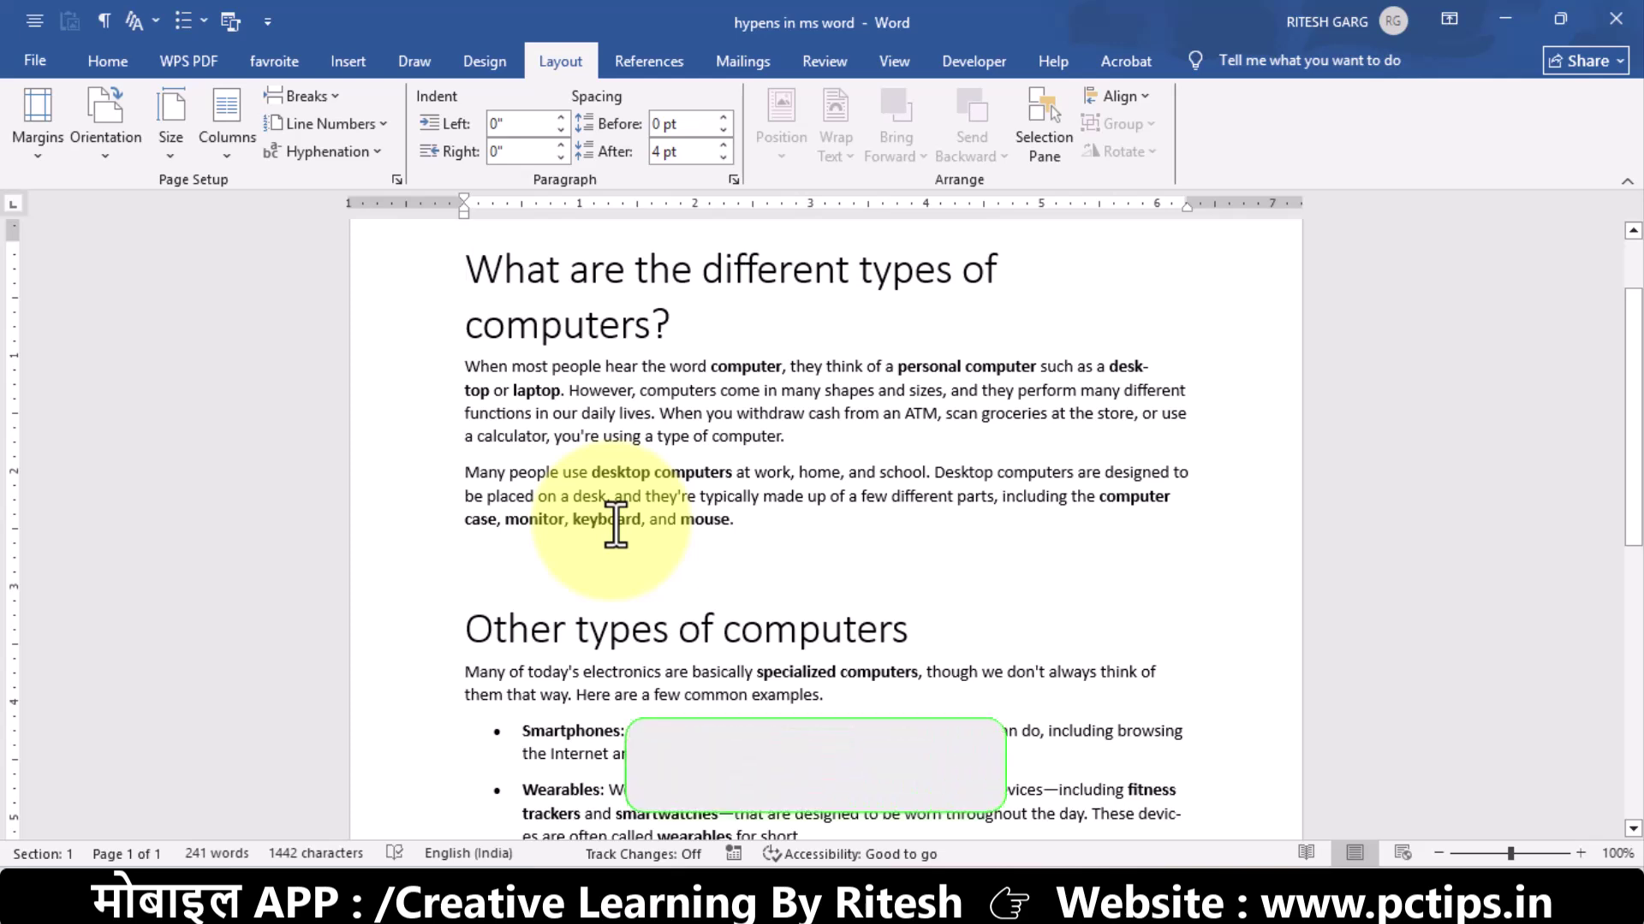